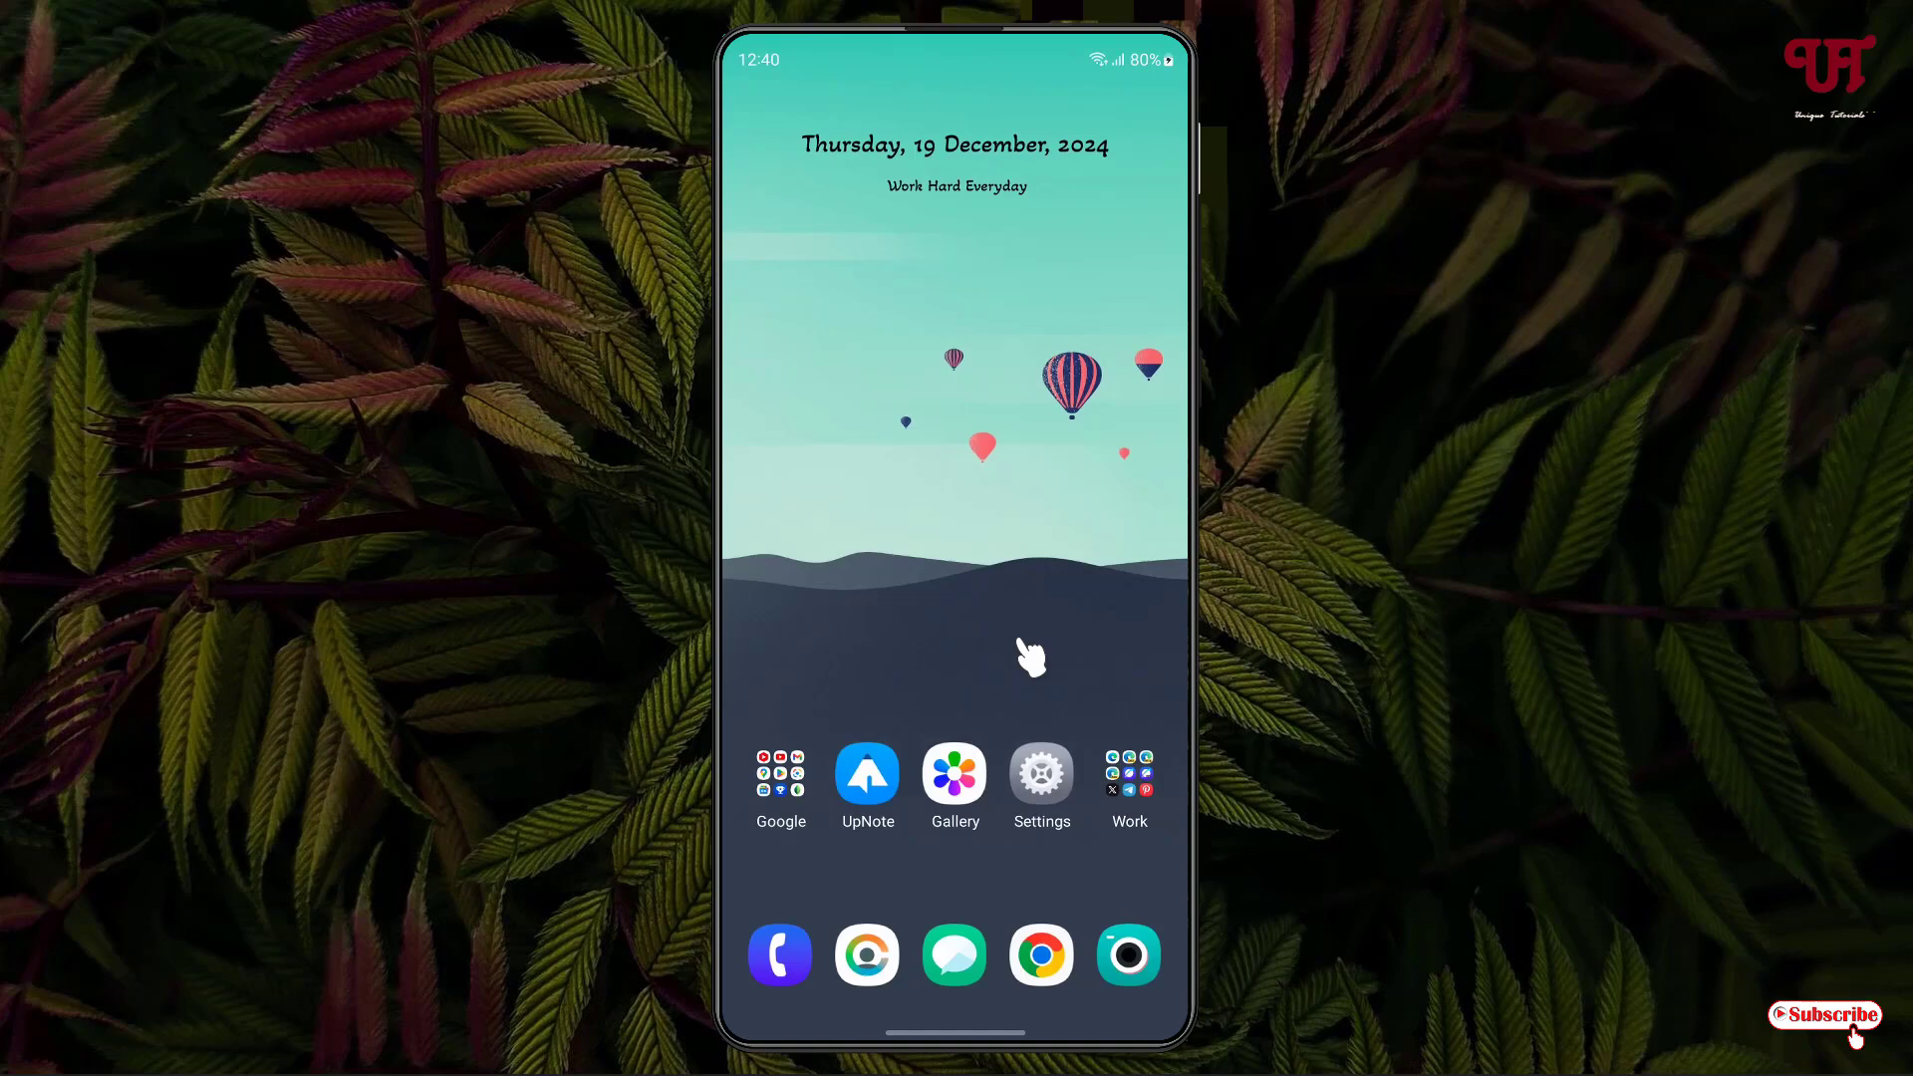
# - Find Pin app through Settings search, switch it on, and enable 'Ask for PIN before unpinning'
pyautogui.click(1046, 782)
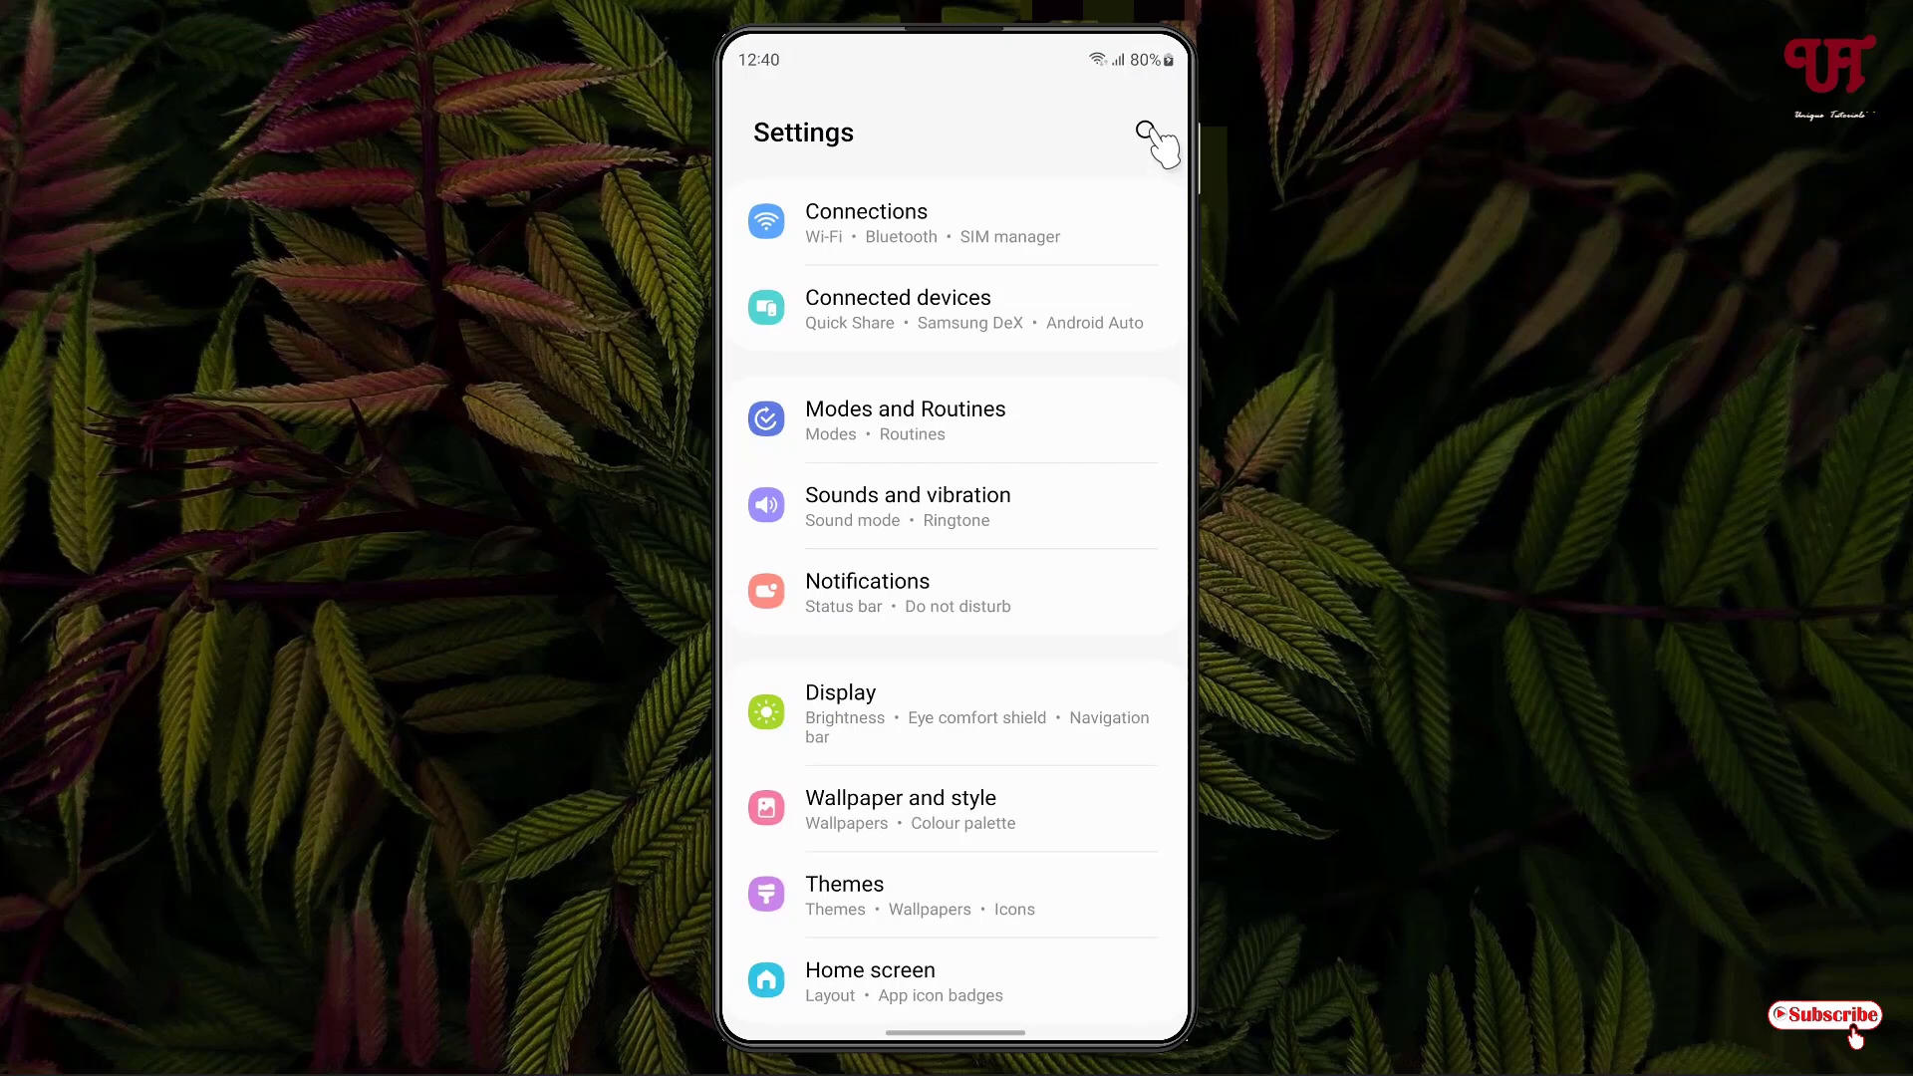
pyautogui.click(1146, 134)
pyautogui.write('Pin app')
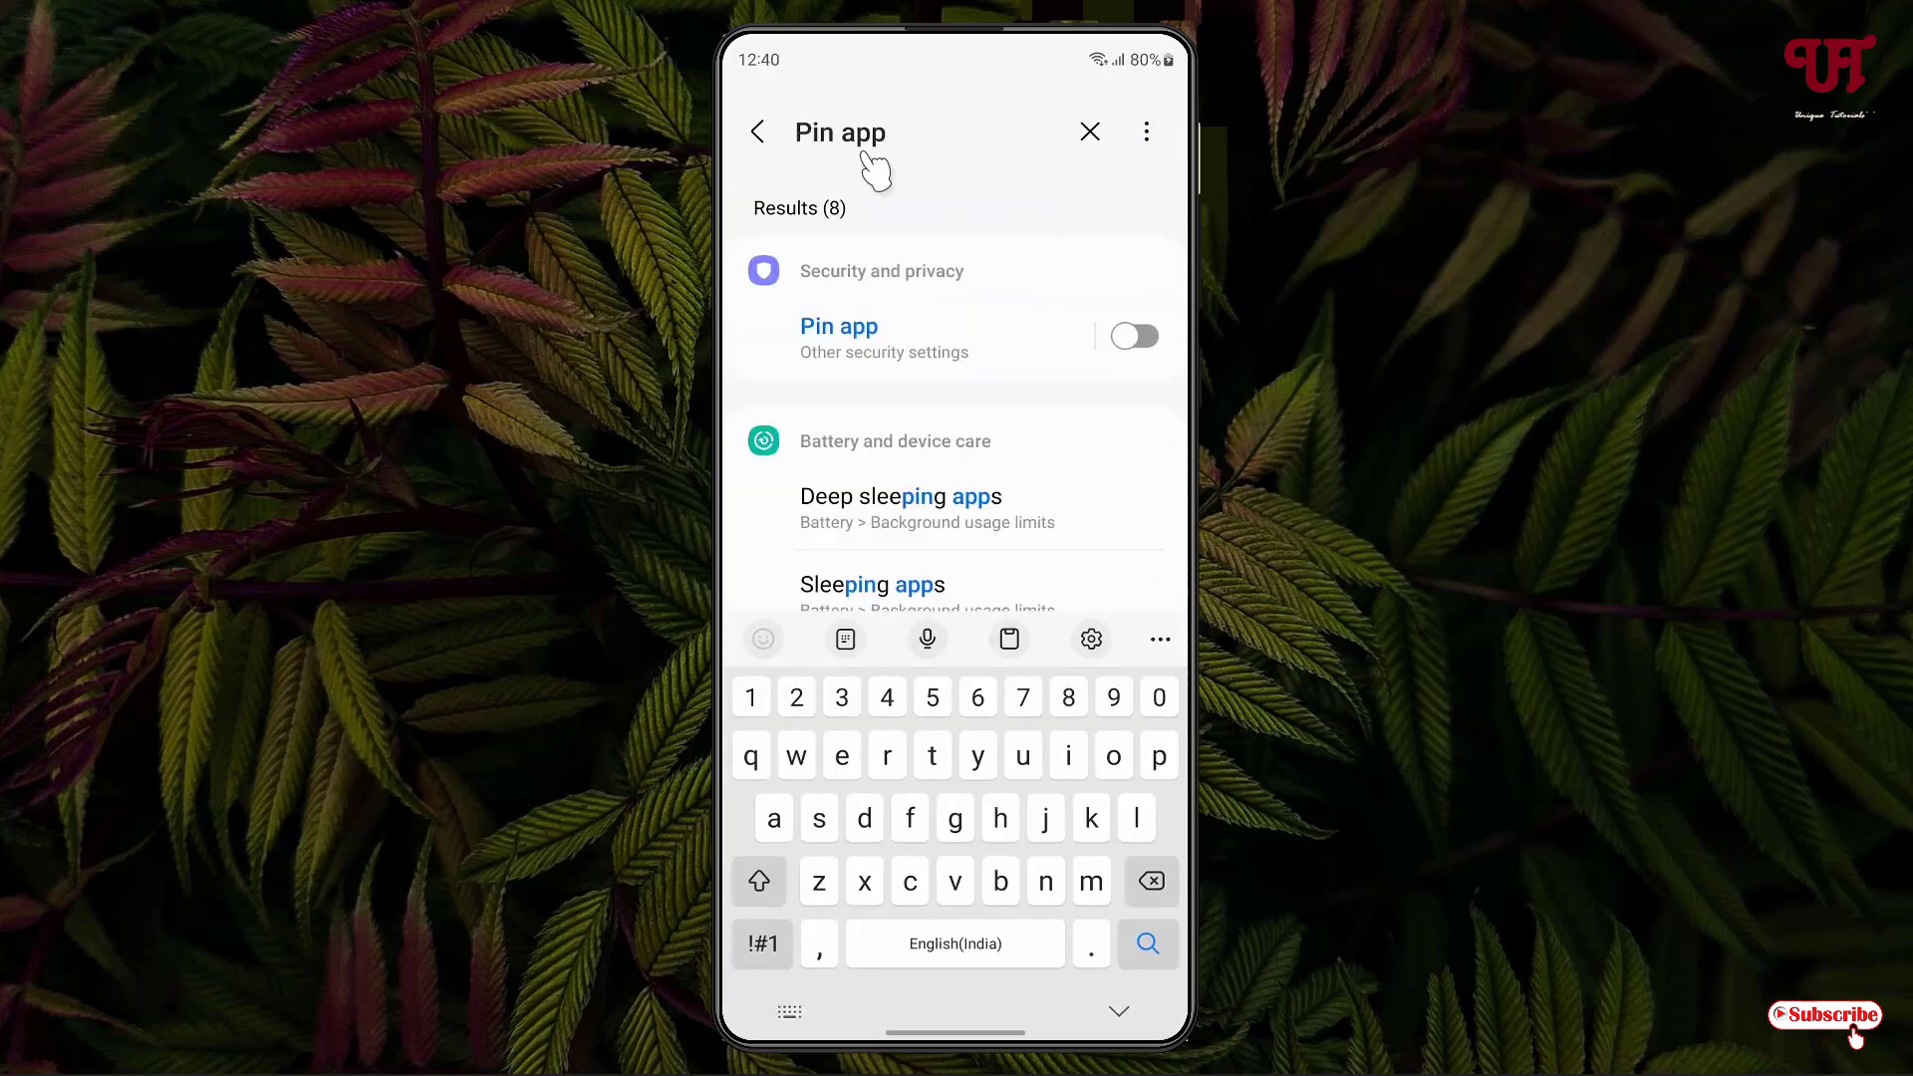
pyautogui.click(904, 359)
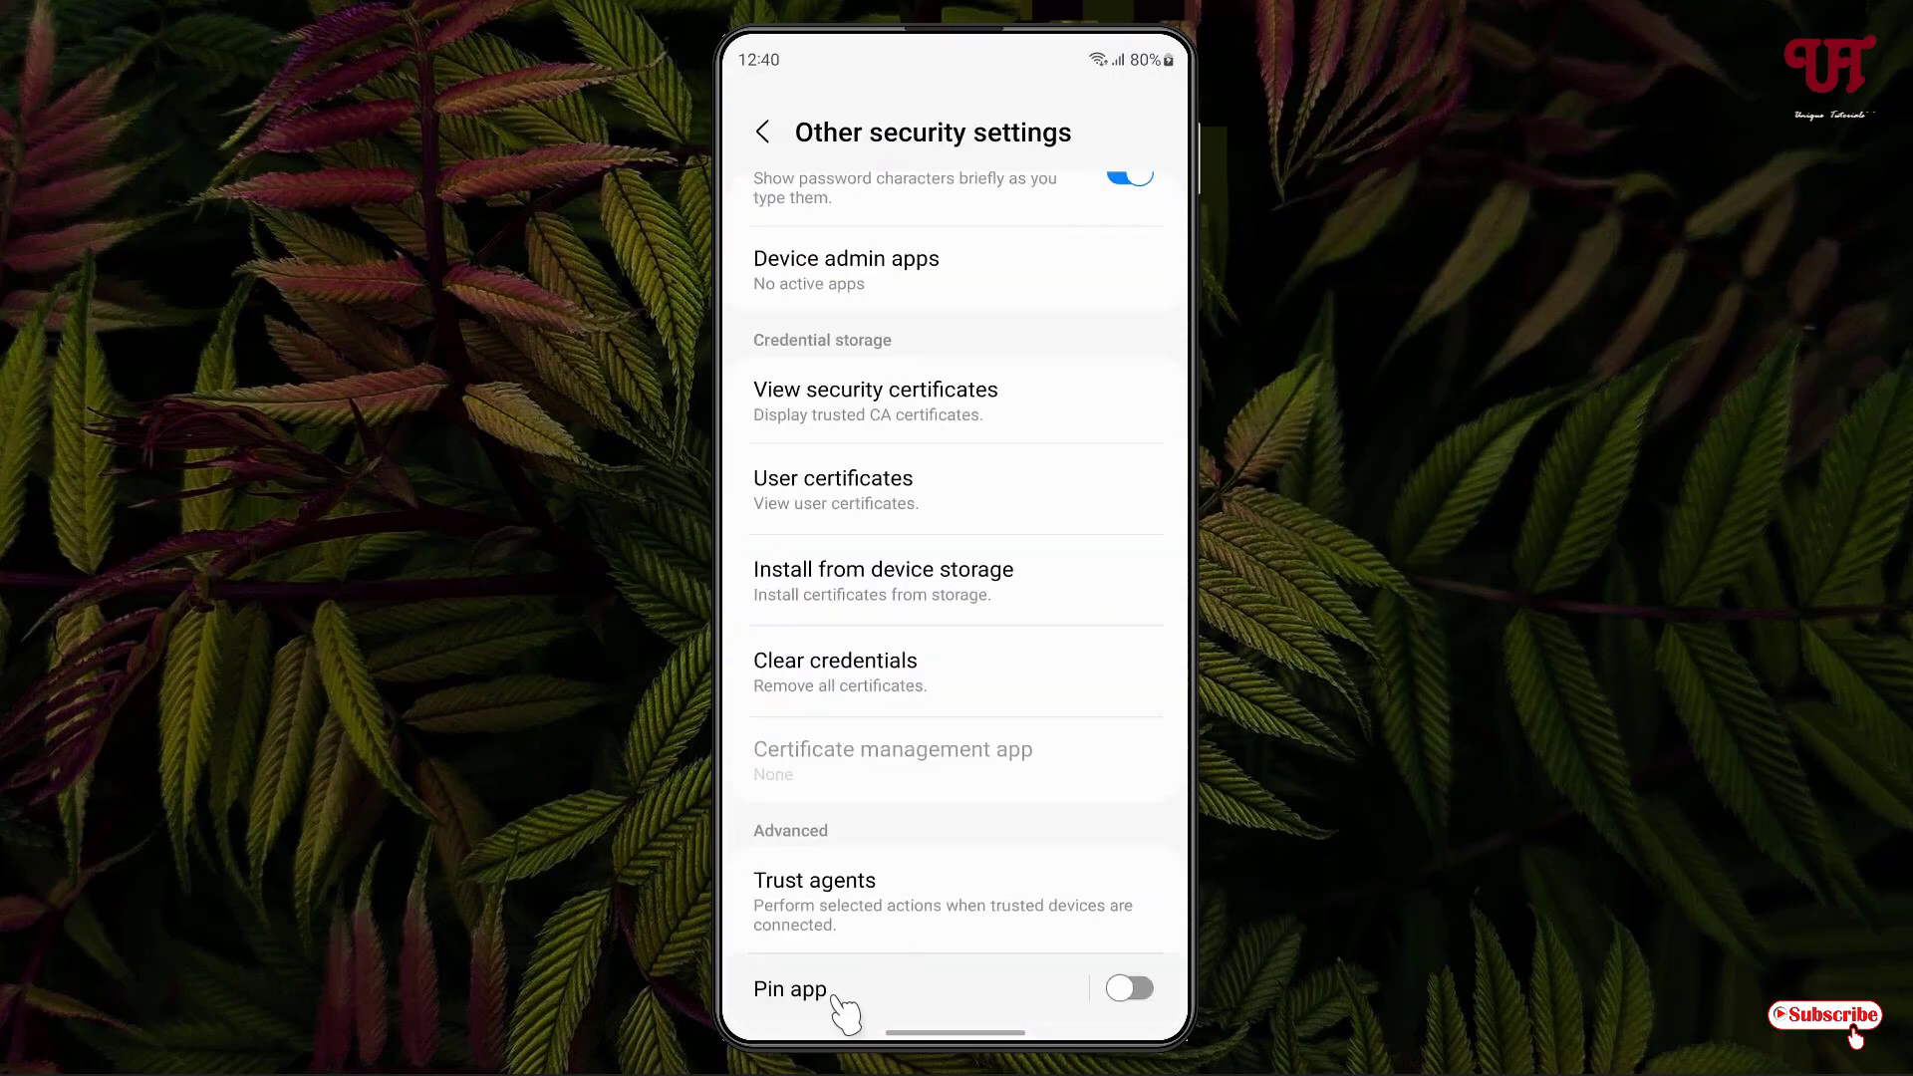
pyautogui.click(842, 999)
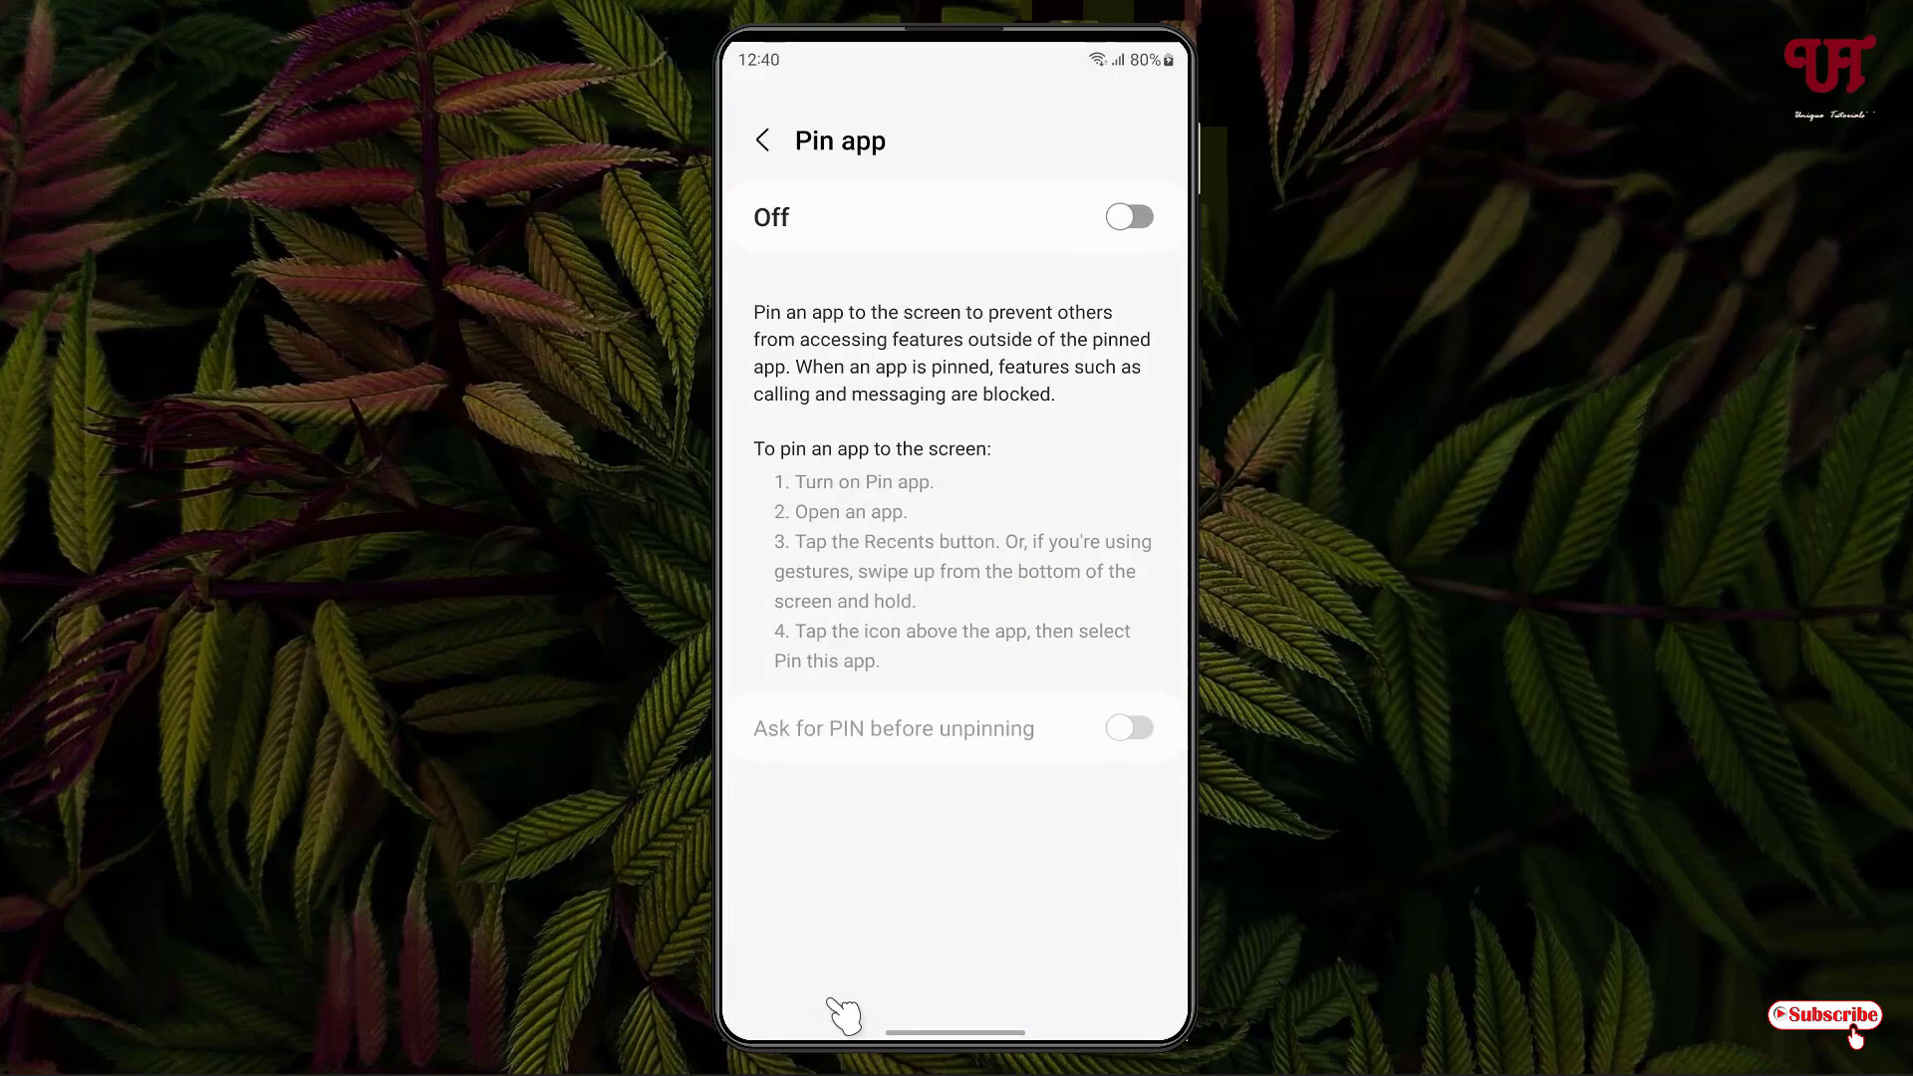
pyautogui.click(1132, 213)
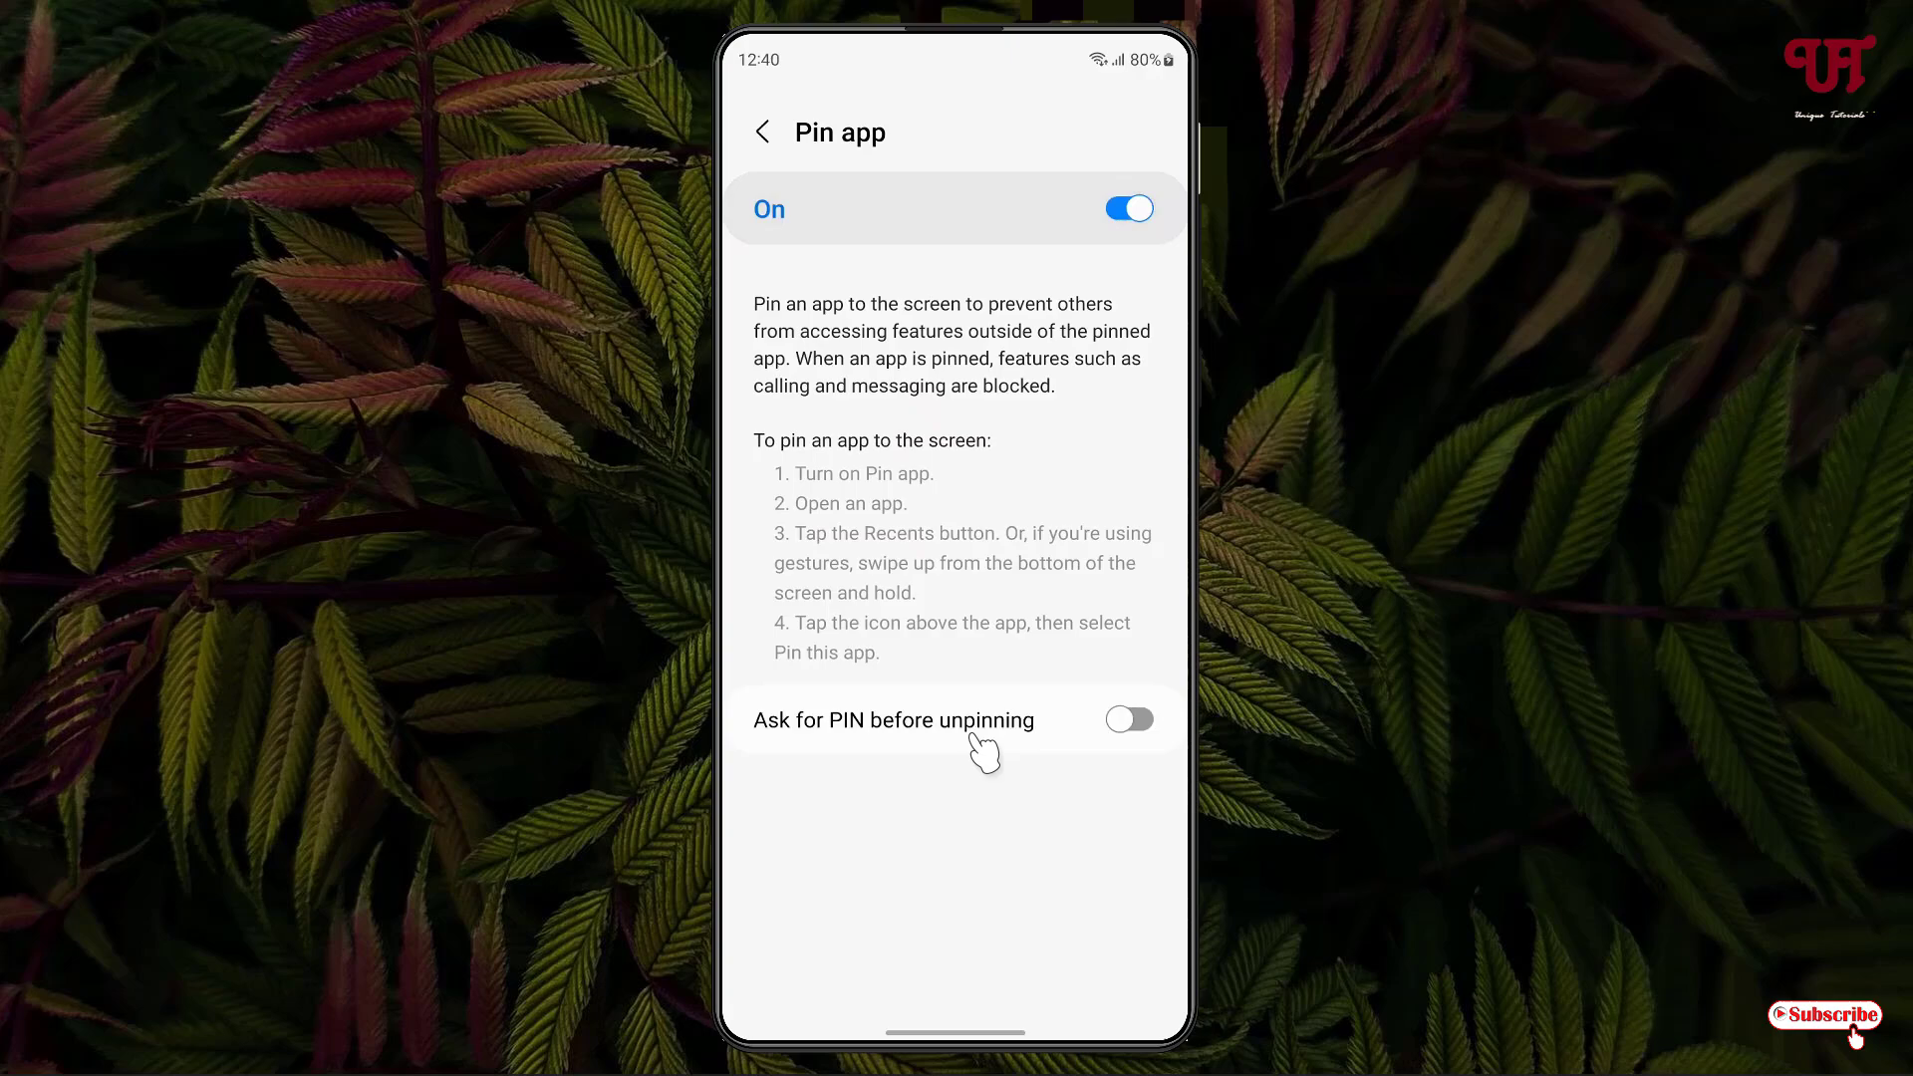
pyautogui.click(1139, 726)
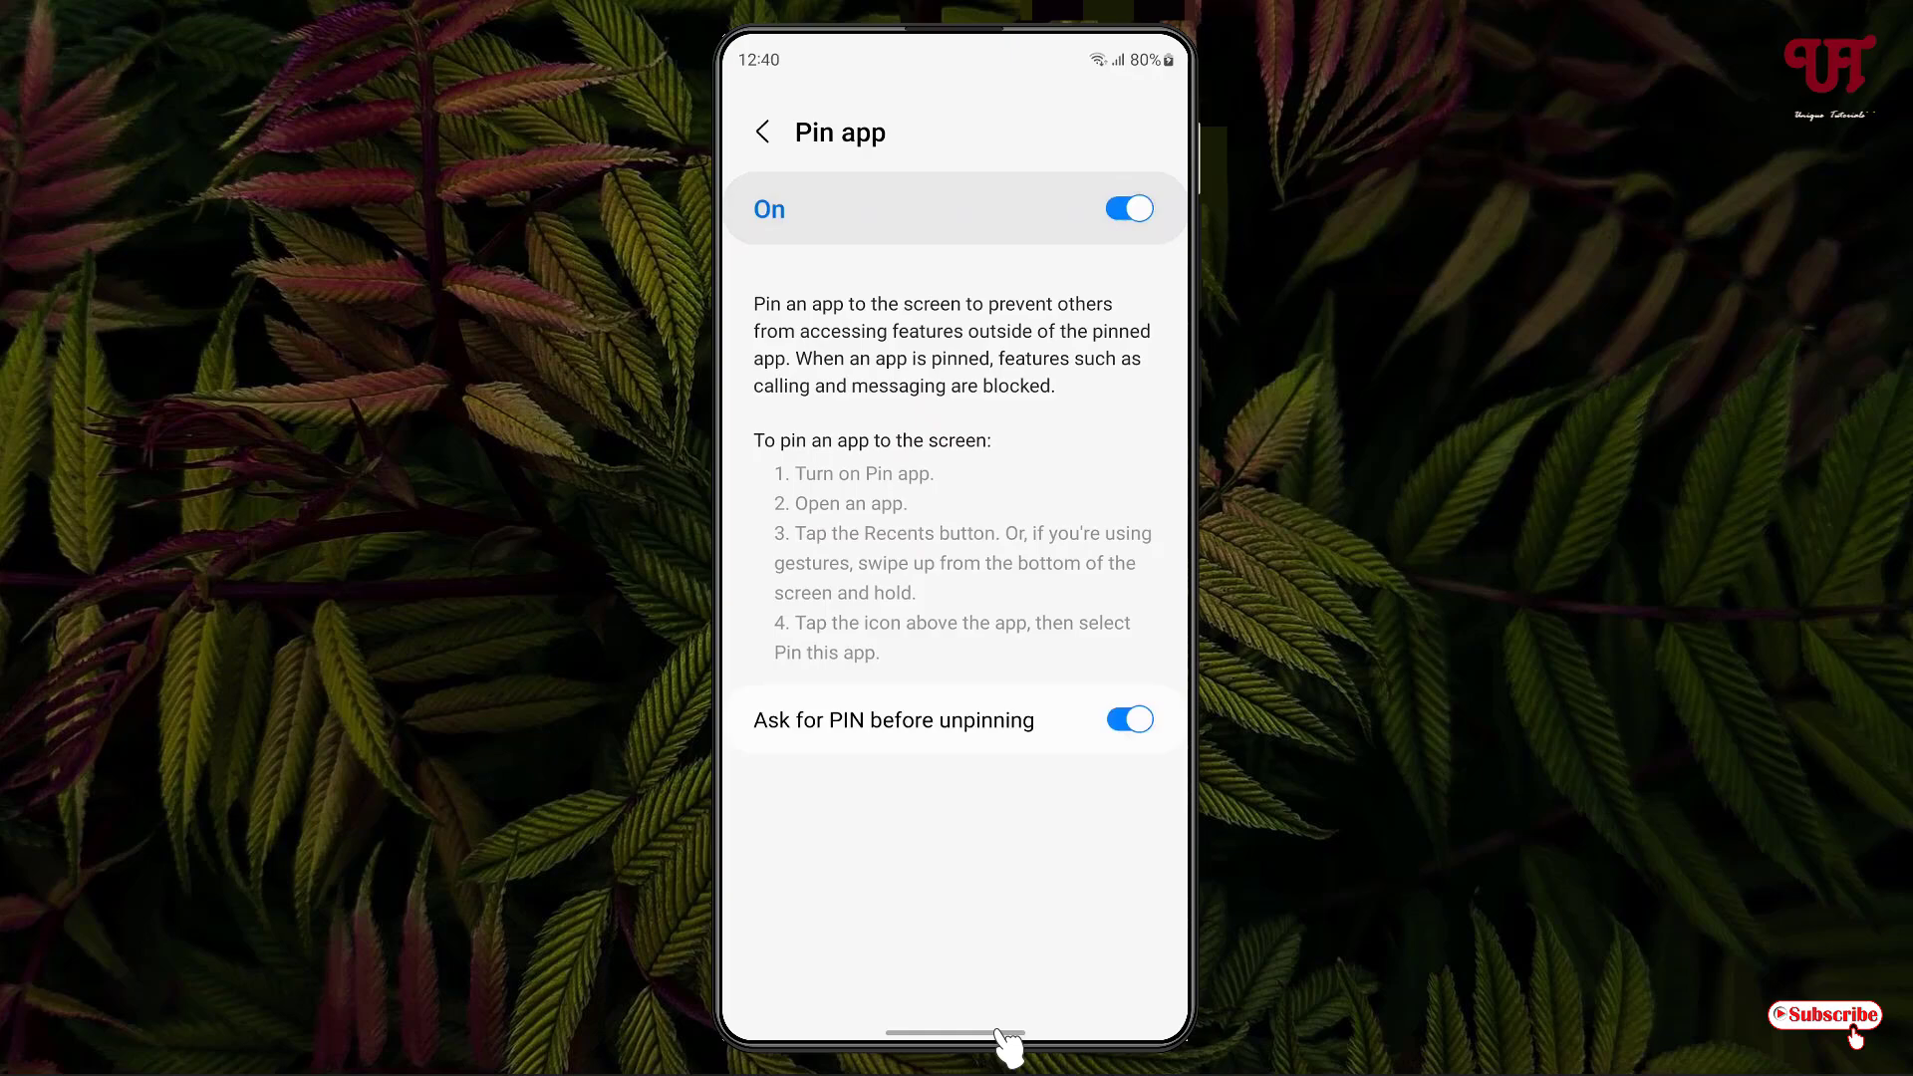
# - Open Gallery, then choose 'Pin this app' from its icon menu in Recents
pyautogui.moveTo(1004, 1043); pyautogui.dragTo(1044, 621)
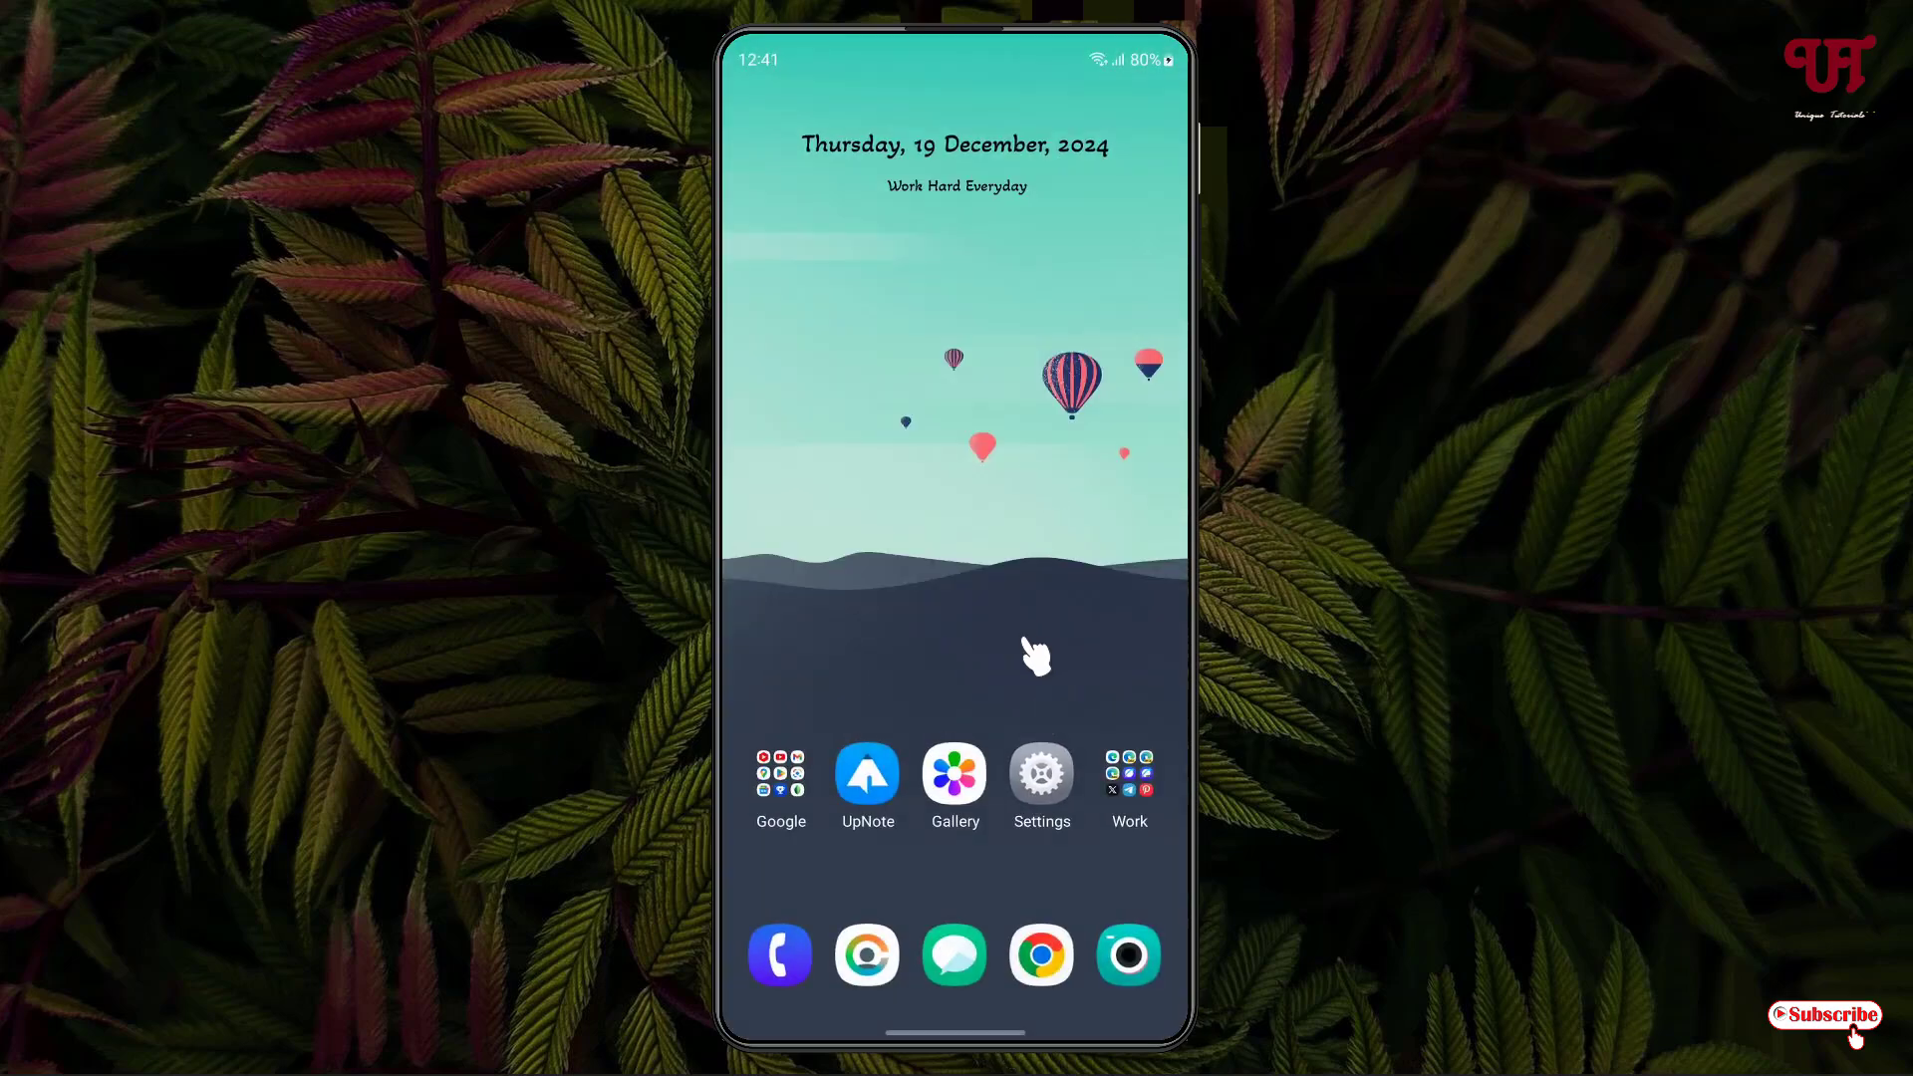
pyautogui.click(965, 814)
pyautogui.moveTo(977, 1043); pyautogui.dragTo(969, 726)
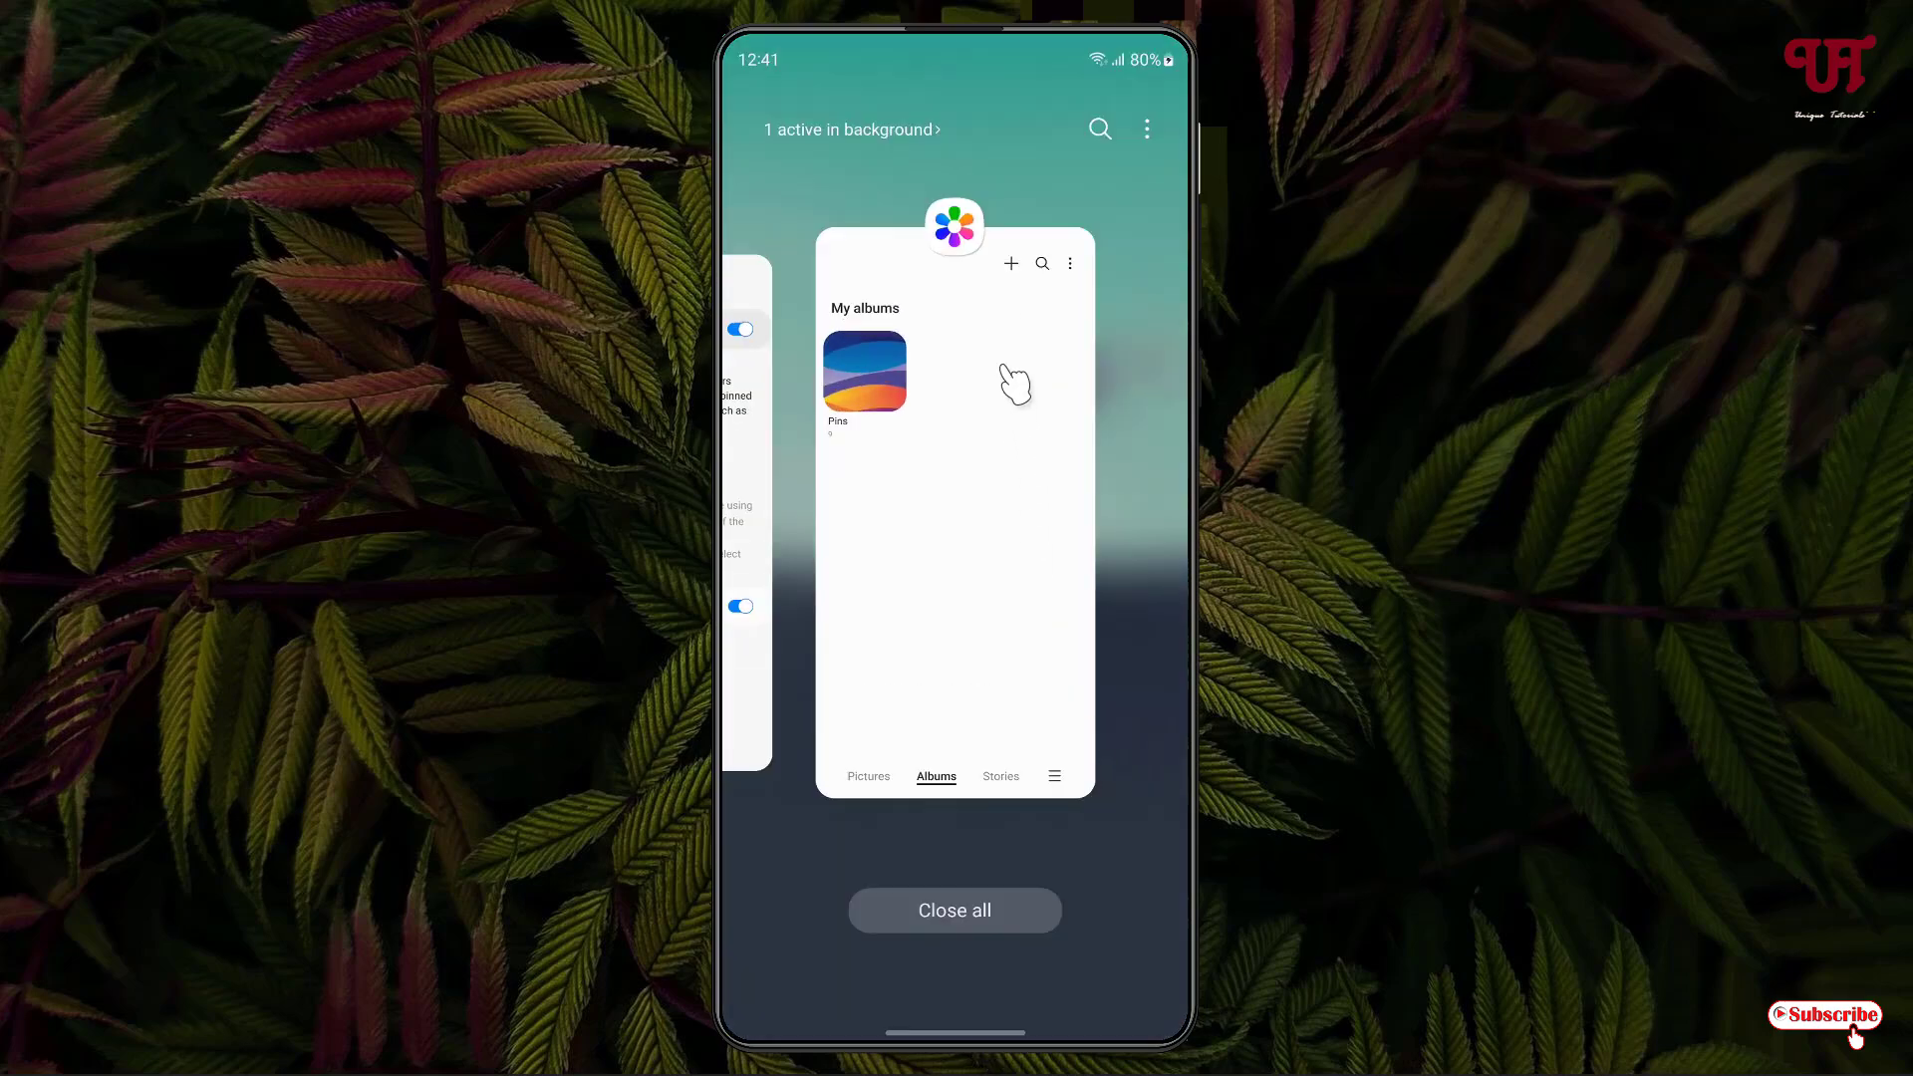
pyautogui.click(956, 227)
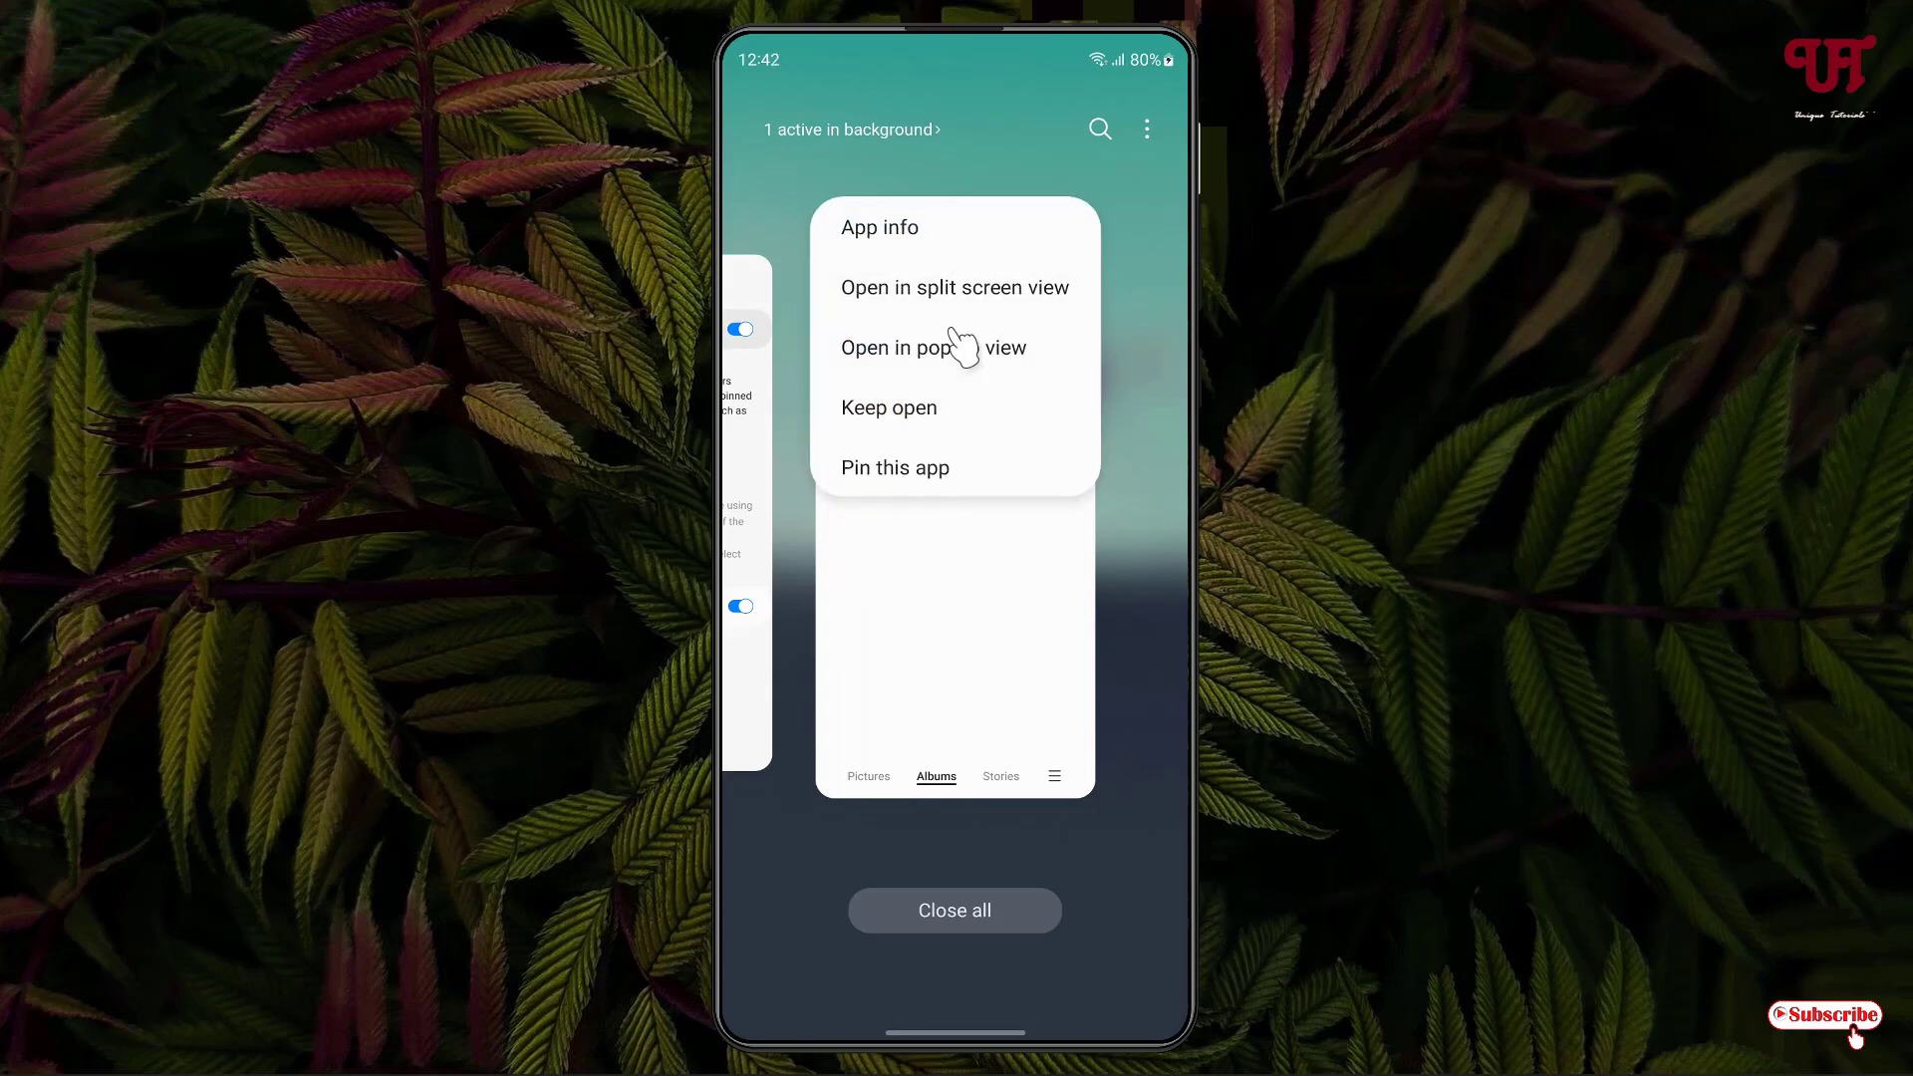
pyautogui.click(904, 473)
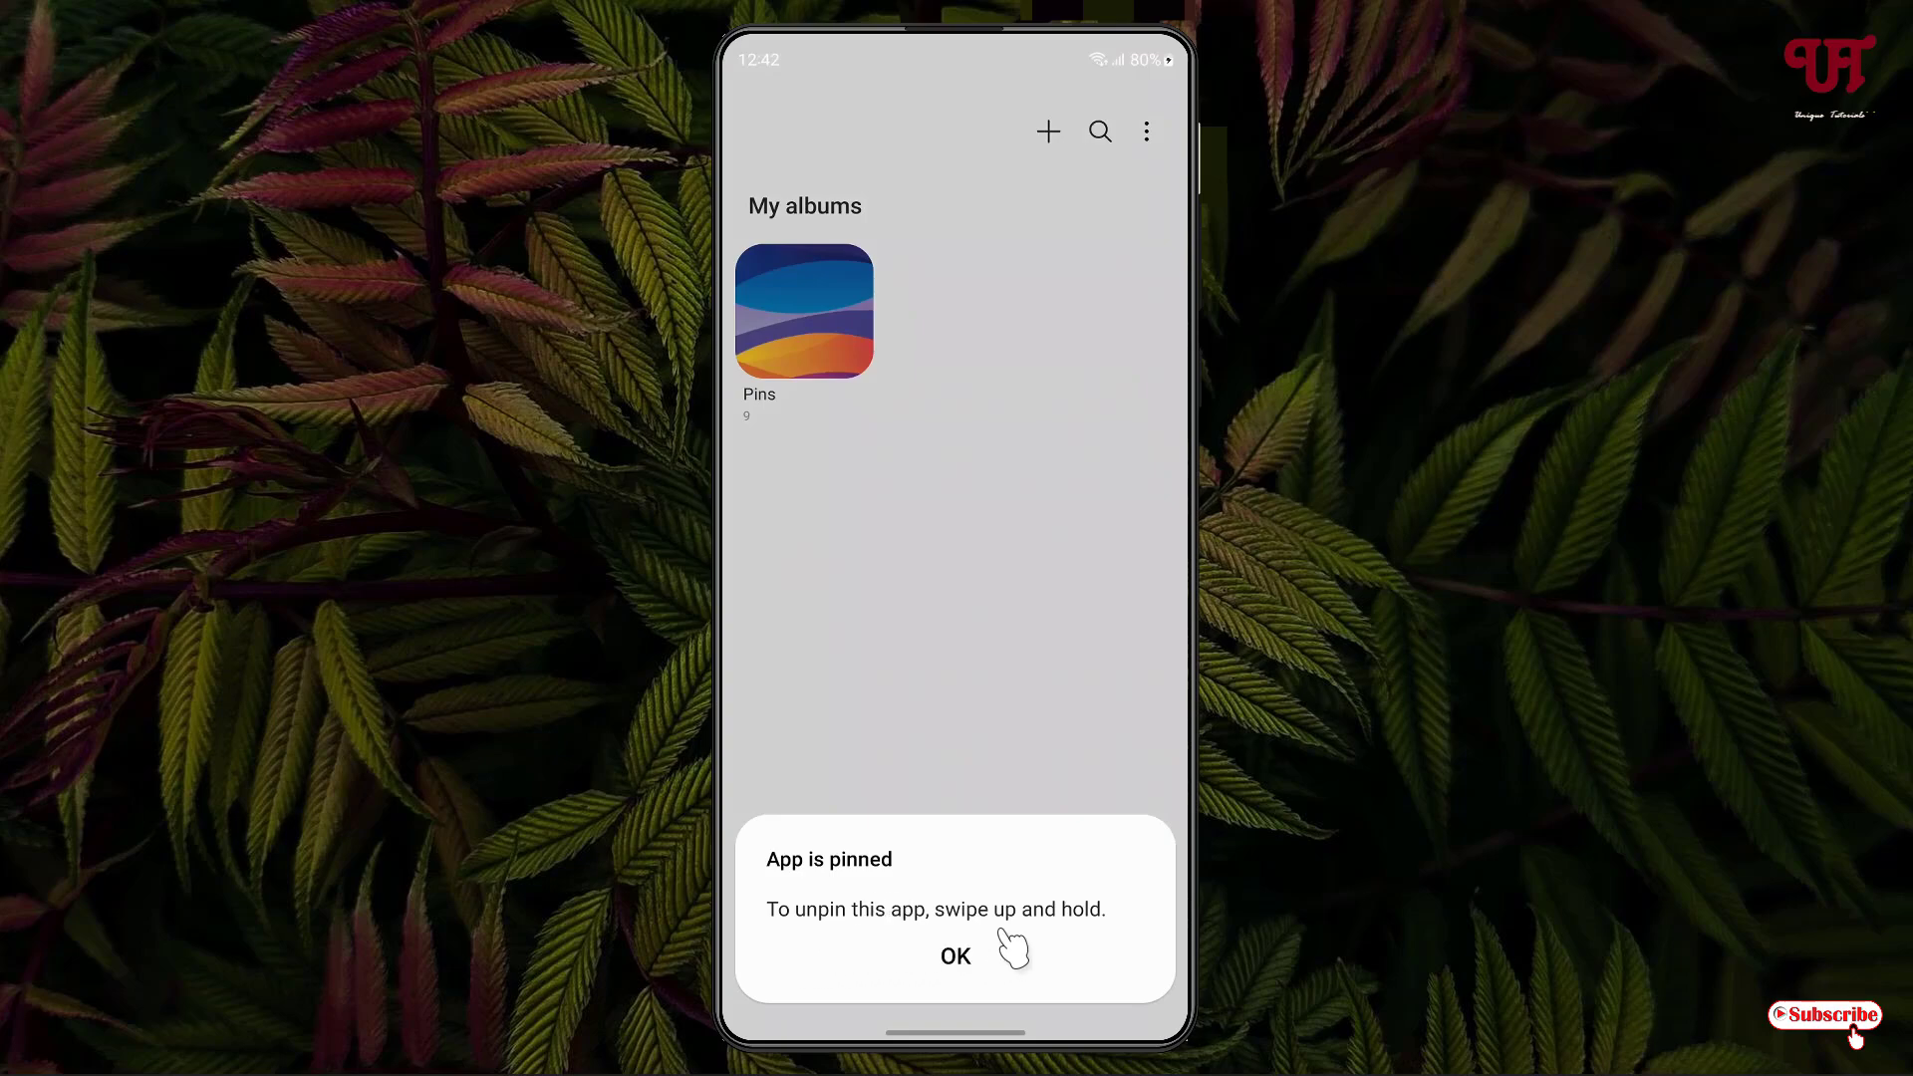
# - Dismiss the 'App is pinned' notice, then try back and swipe-up gestures to leave Gallery
pyautogui.click(956, 958)
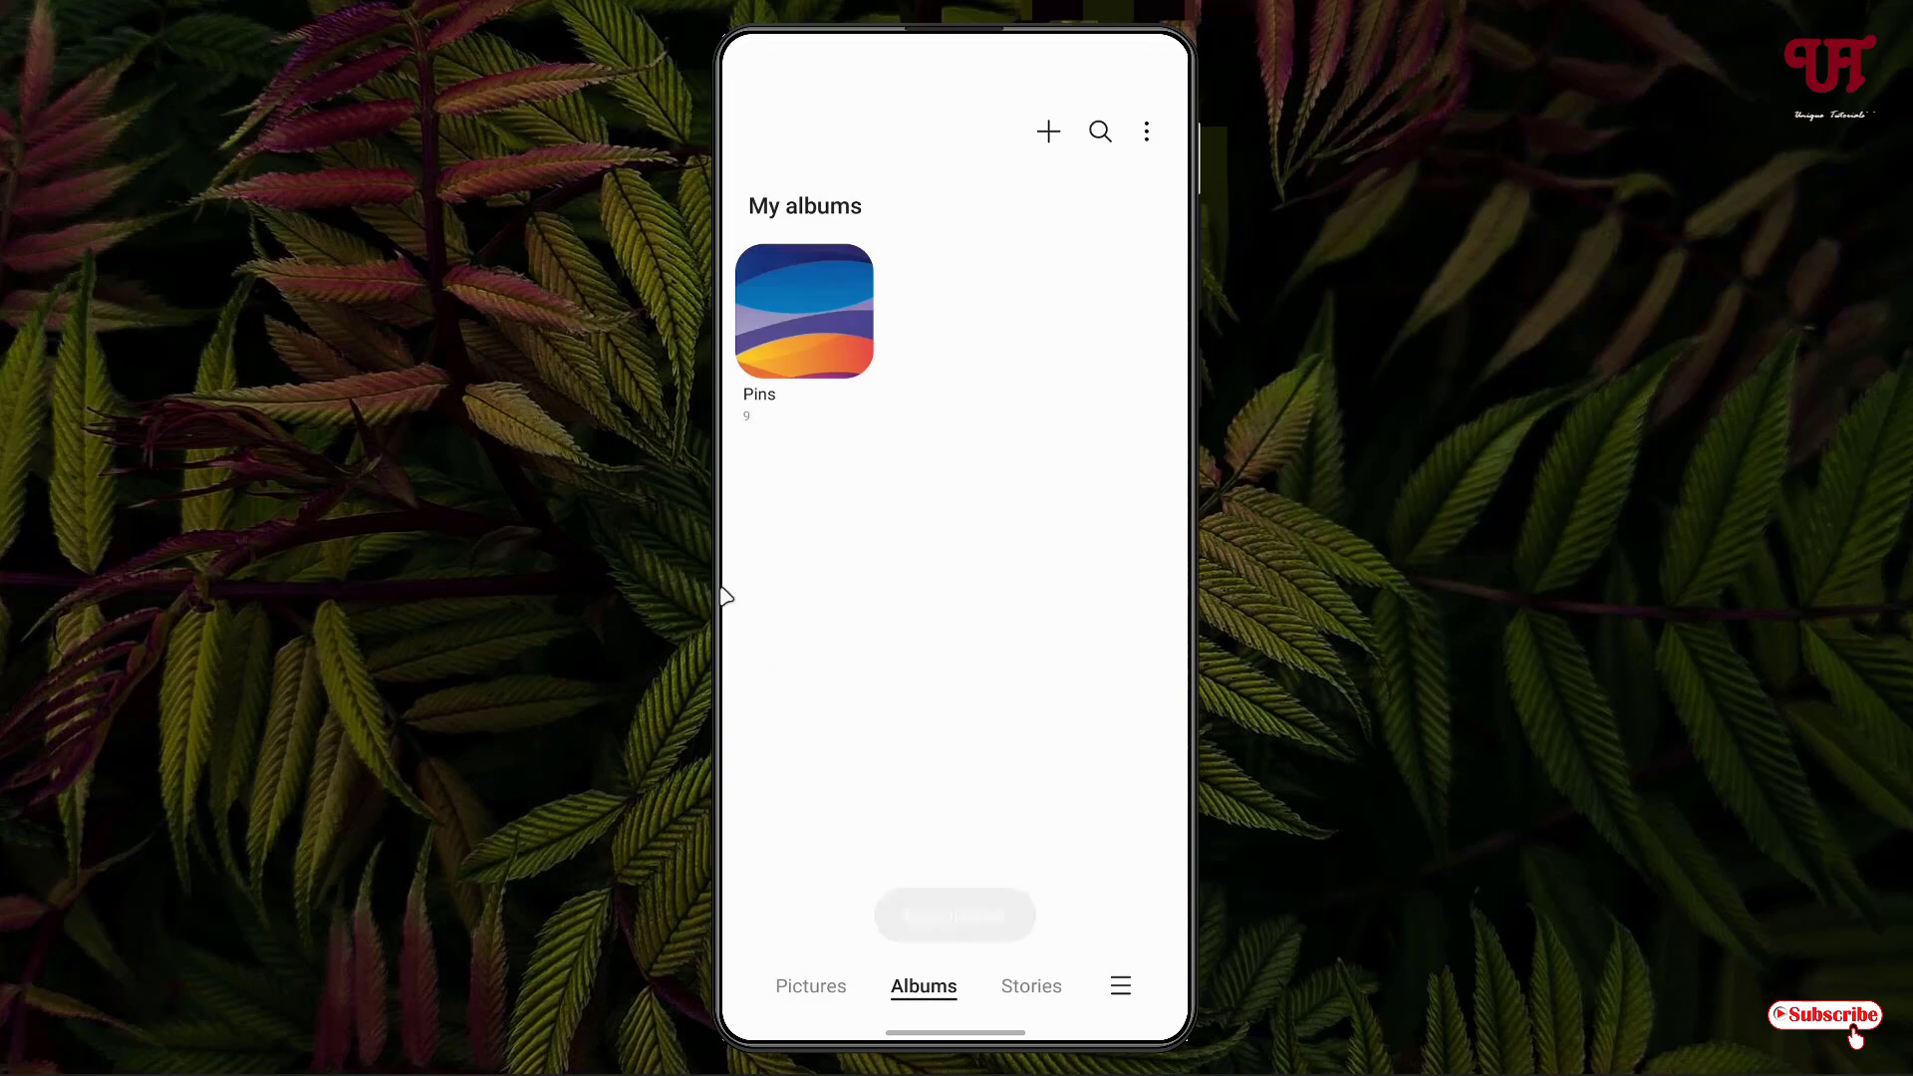
pyautogui.moveTo(723, 596); pyautogui.dragTo(946, 630)
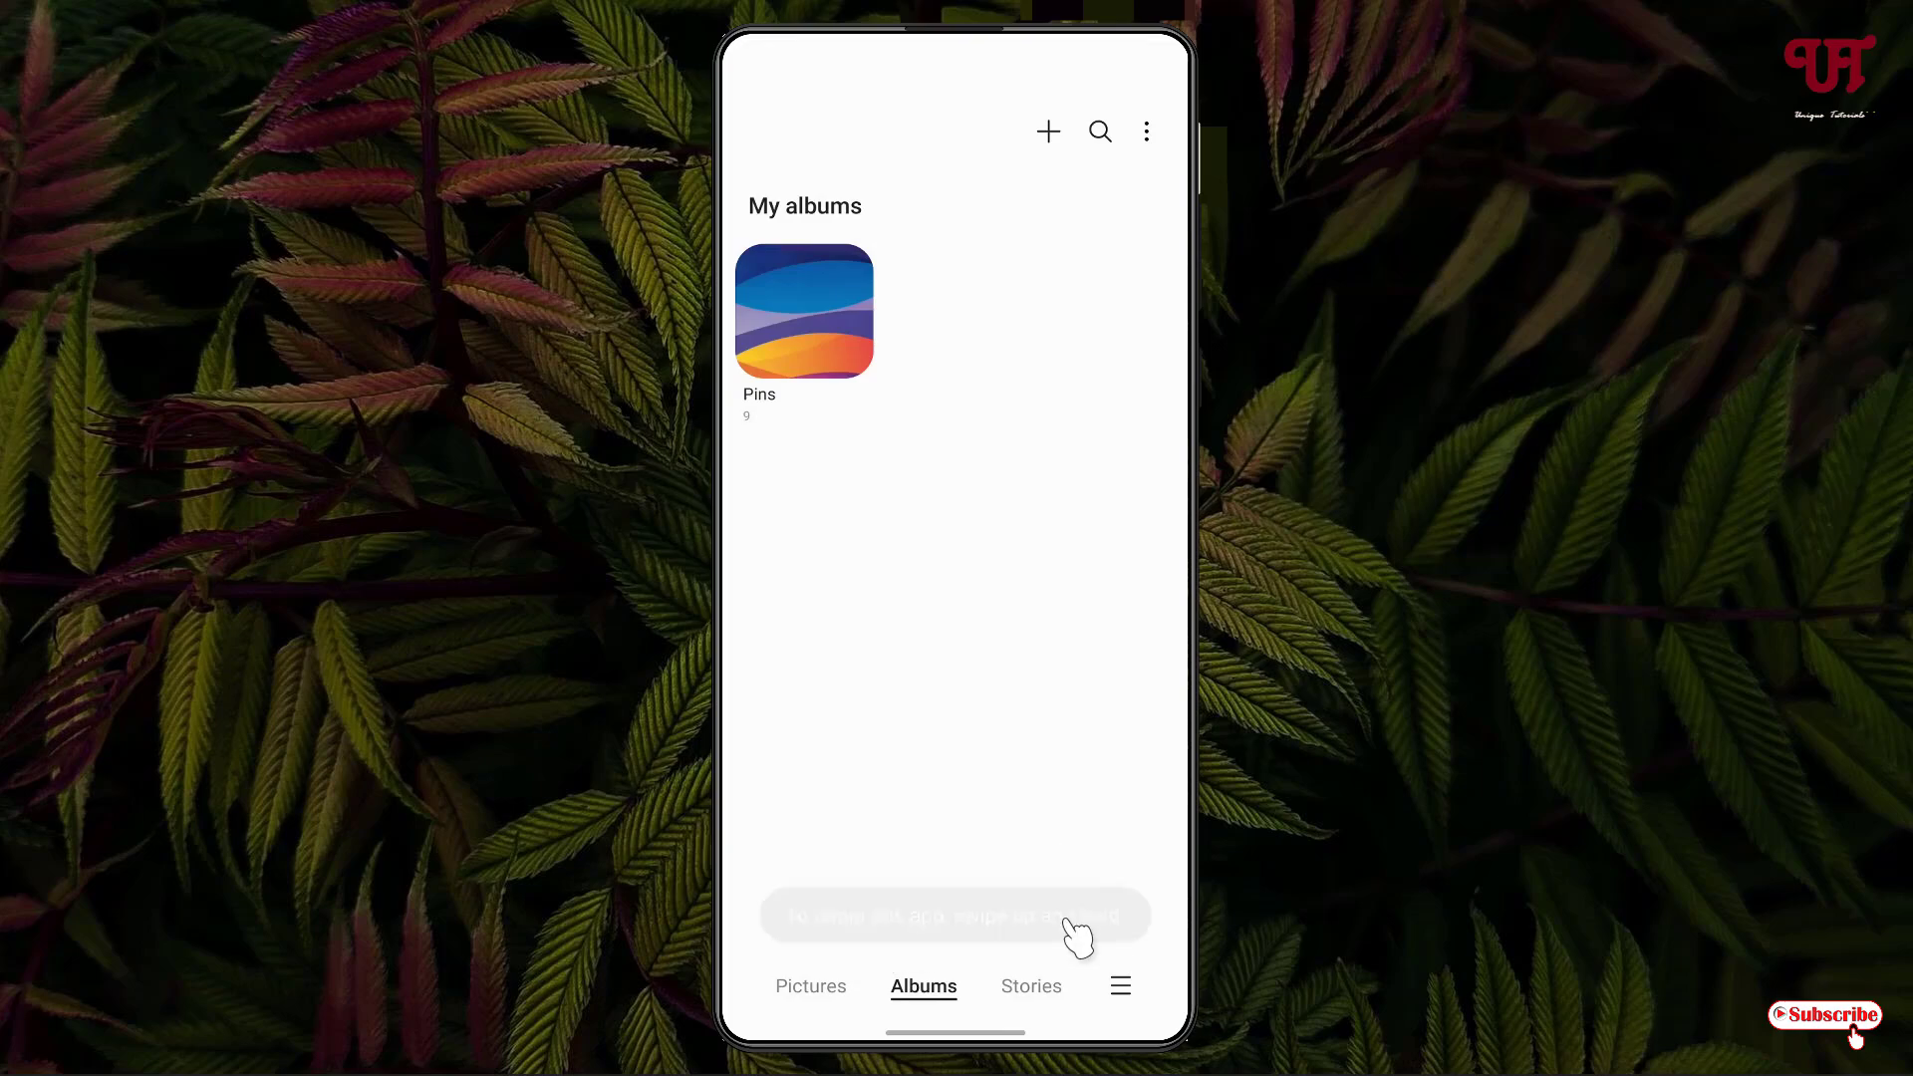
pyautogui.moveTo(995, 1007)
pyautogui.mouseDown()
pyautogui.moveTo(1172, 789)
pyautogui.moveTo(986, 712)
pyautogui.mouseUp()
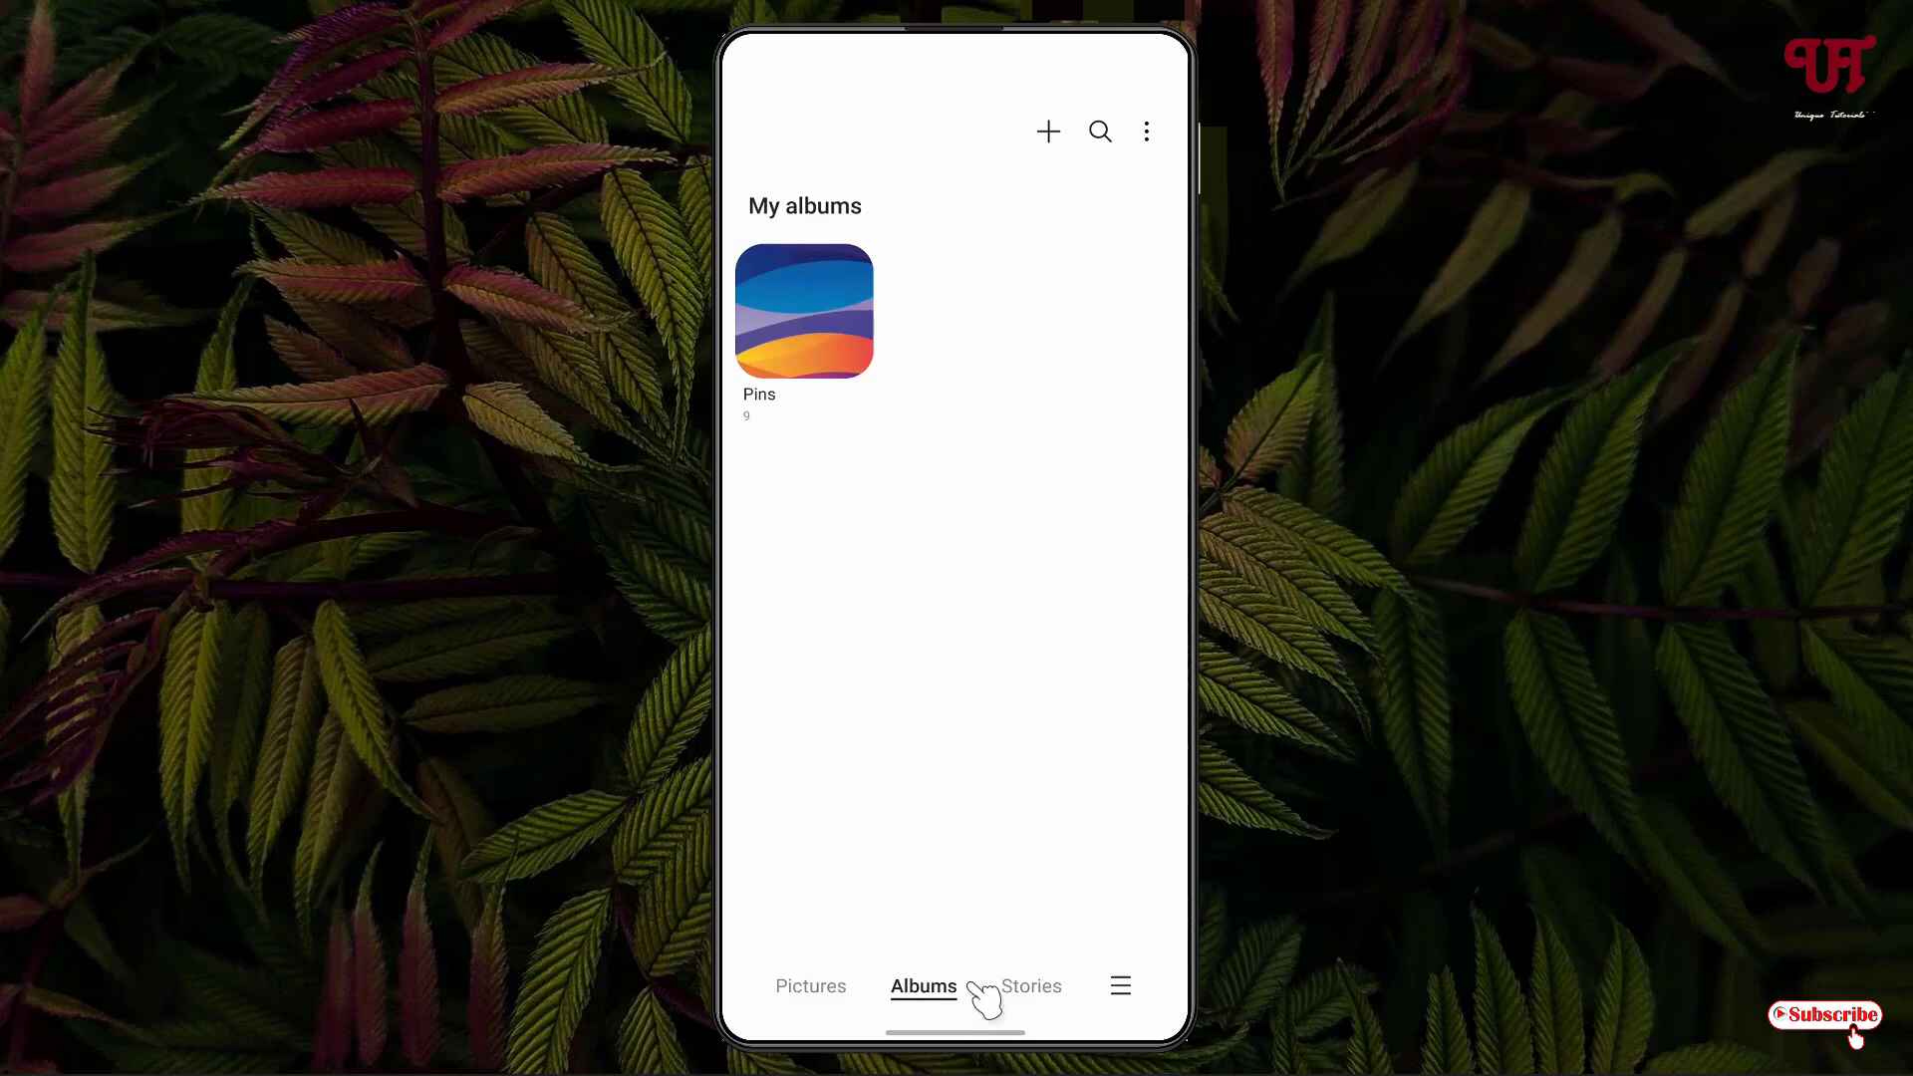
# - Swipe up and hold to unpin Gallery, unlock the phone, and swipe up to the home screen
pyautogui.moveTo(994, 1046); pyautogui.dragTo(990, 679)
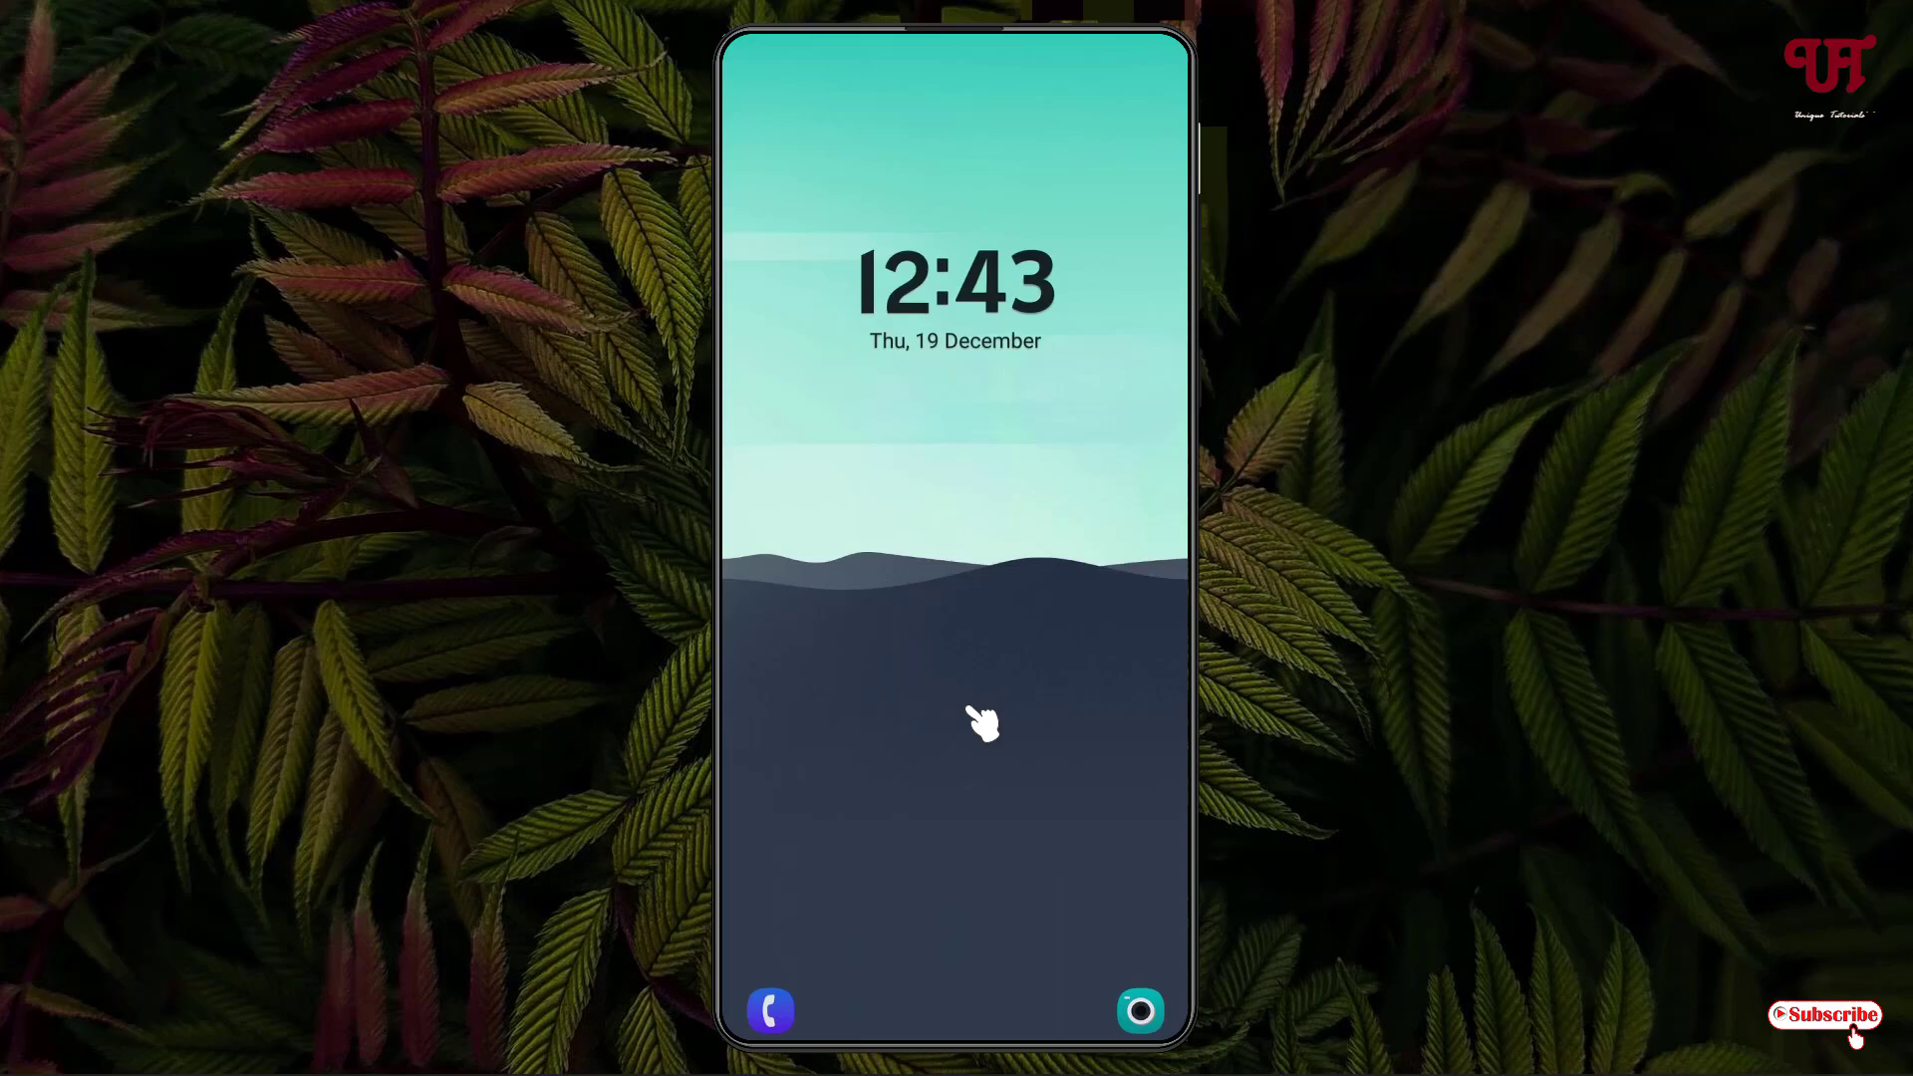
pyautogui.moveTo(981, 724); pyautogui.dragTo(951, 478)
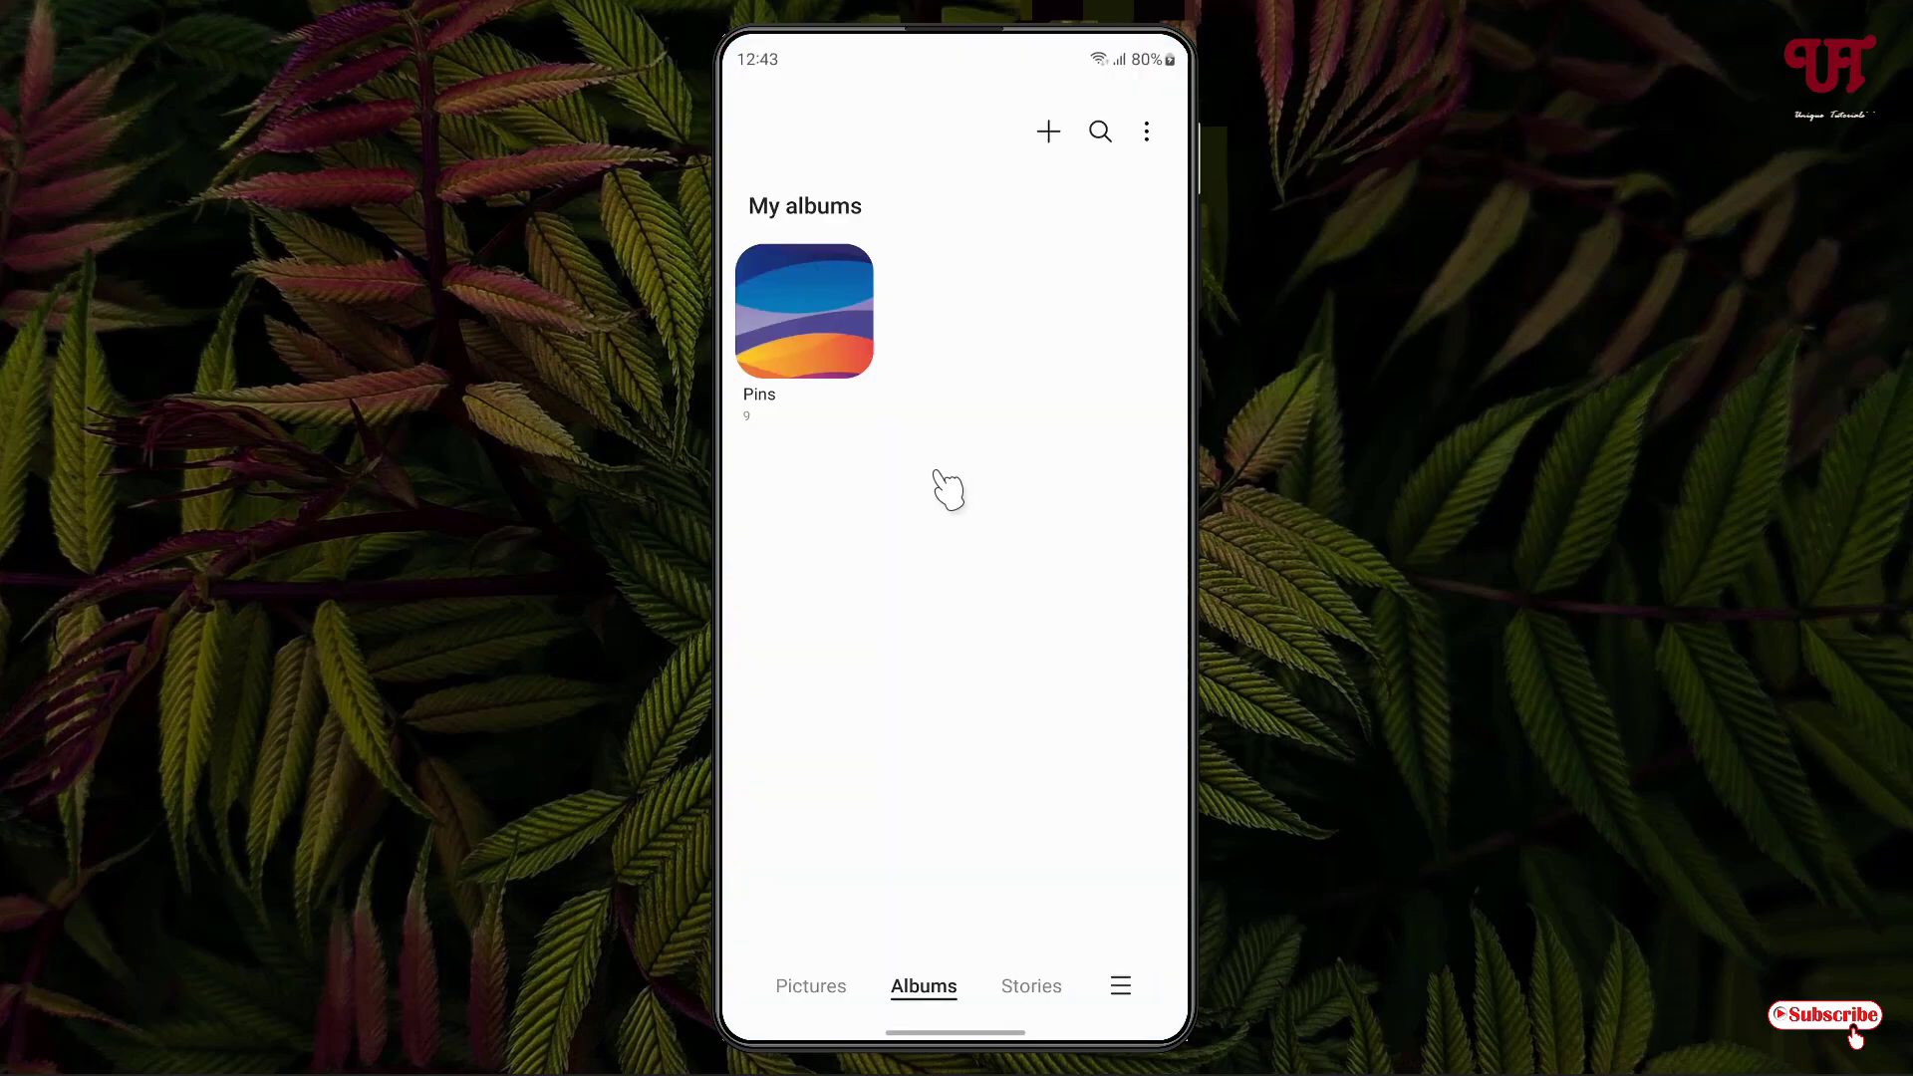
pyautogui.moveTo(987, 1051); pyautogui.dragTo(995, 499)
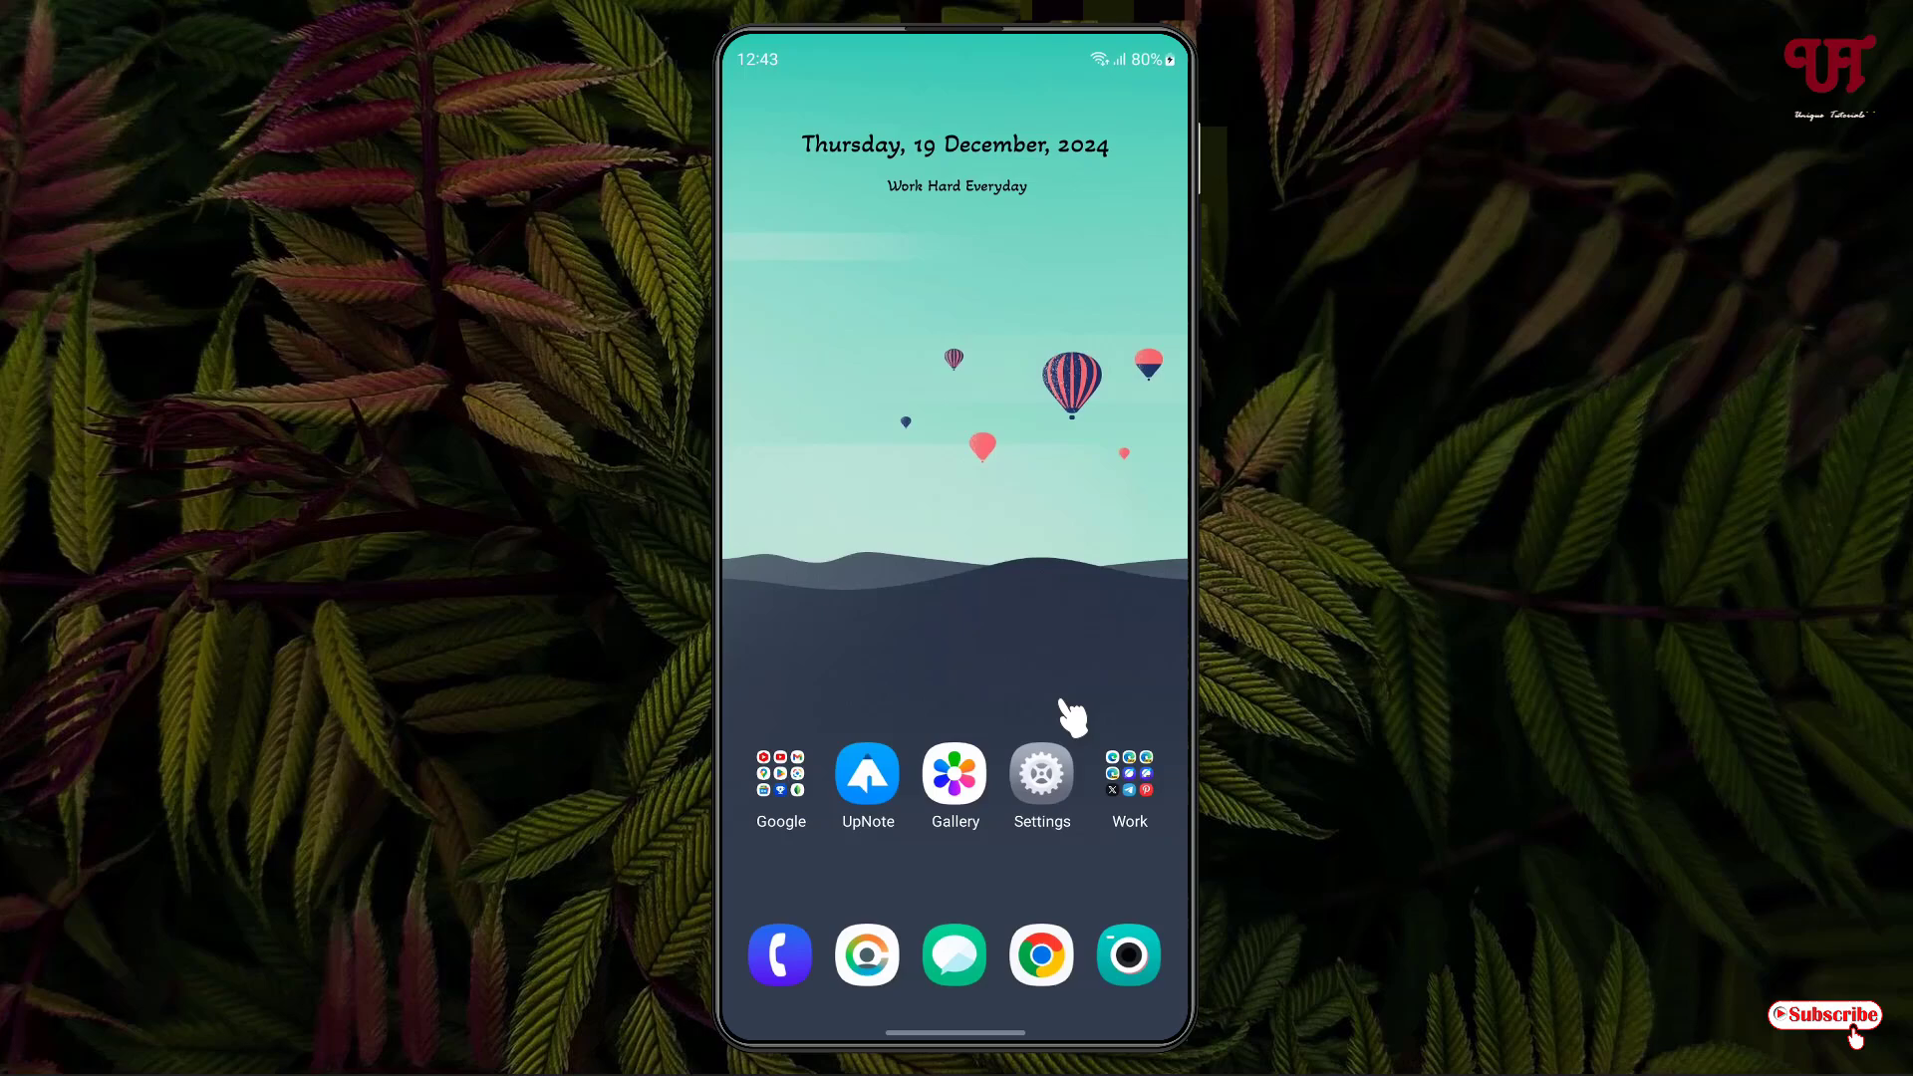
# - Turn off 'Ask for PIN before unpinning' and Pin app in Settings, then go home
pyautogui.click(1065, 788)
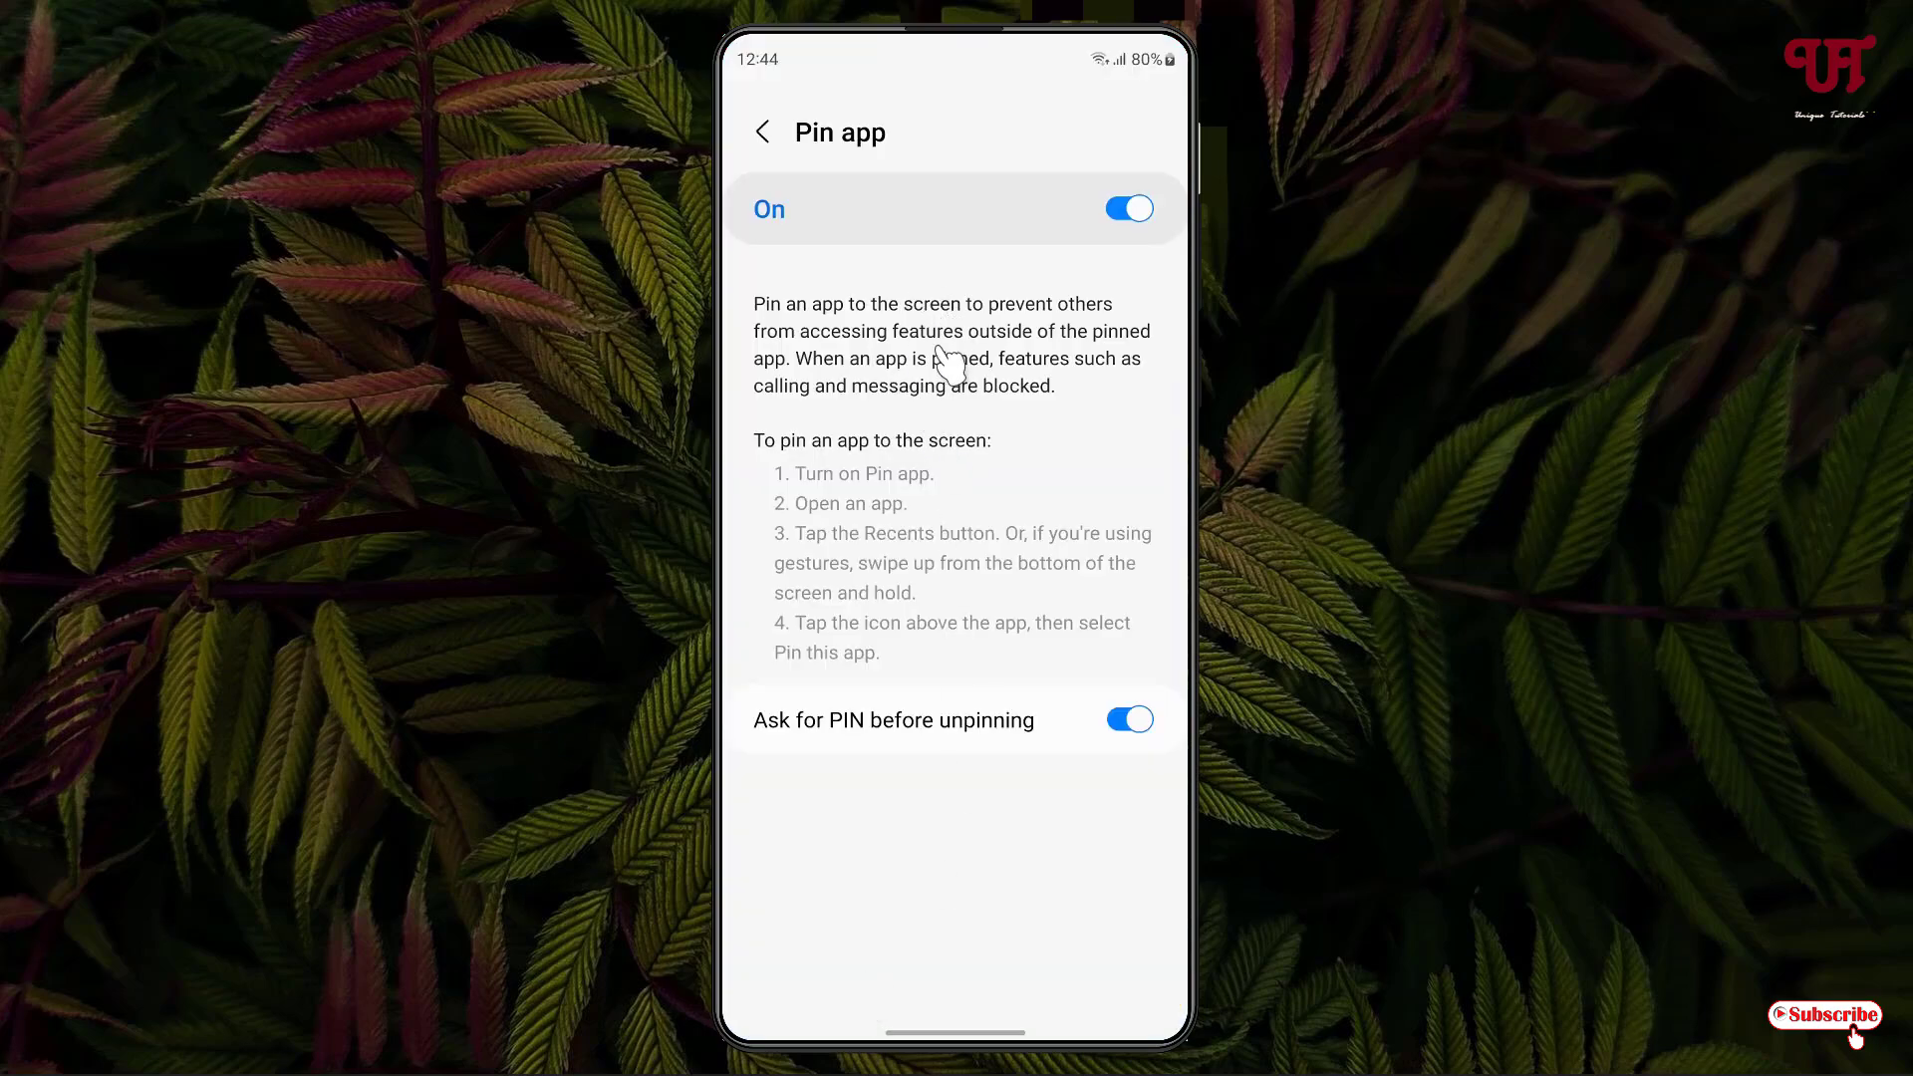
pyautogui.click(1131, 725)
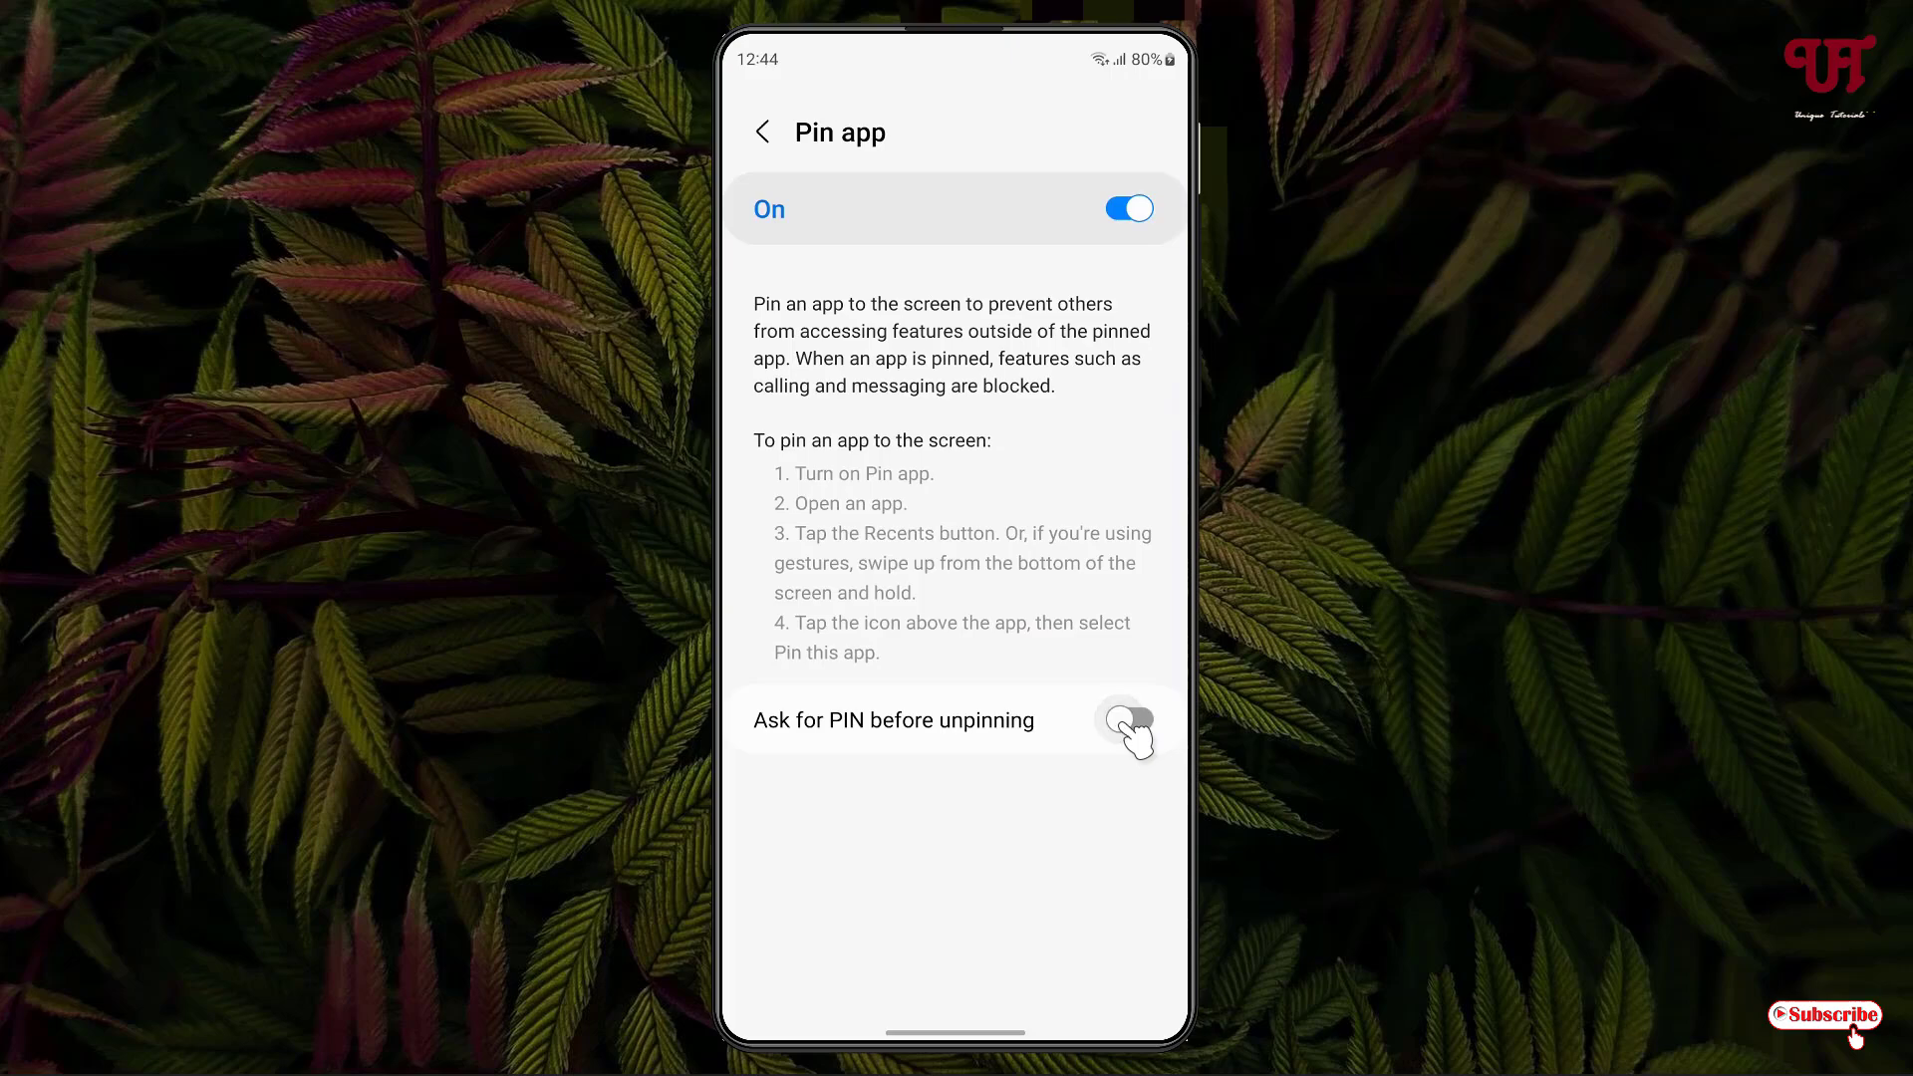
pyautogui.click(1129, 213)
pyautogui.moveTo(999, 1033); pyautogui.dragTo(1038, 629)
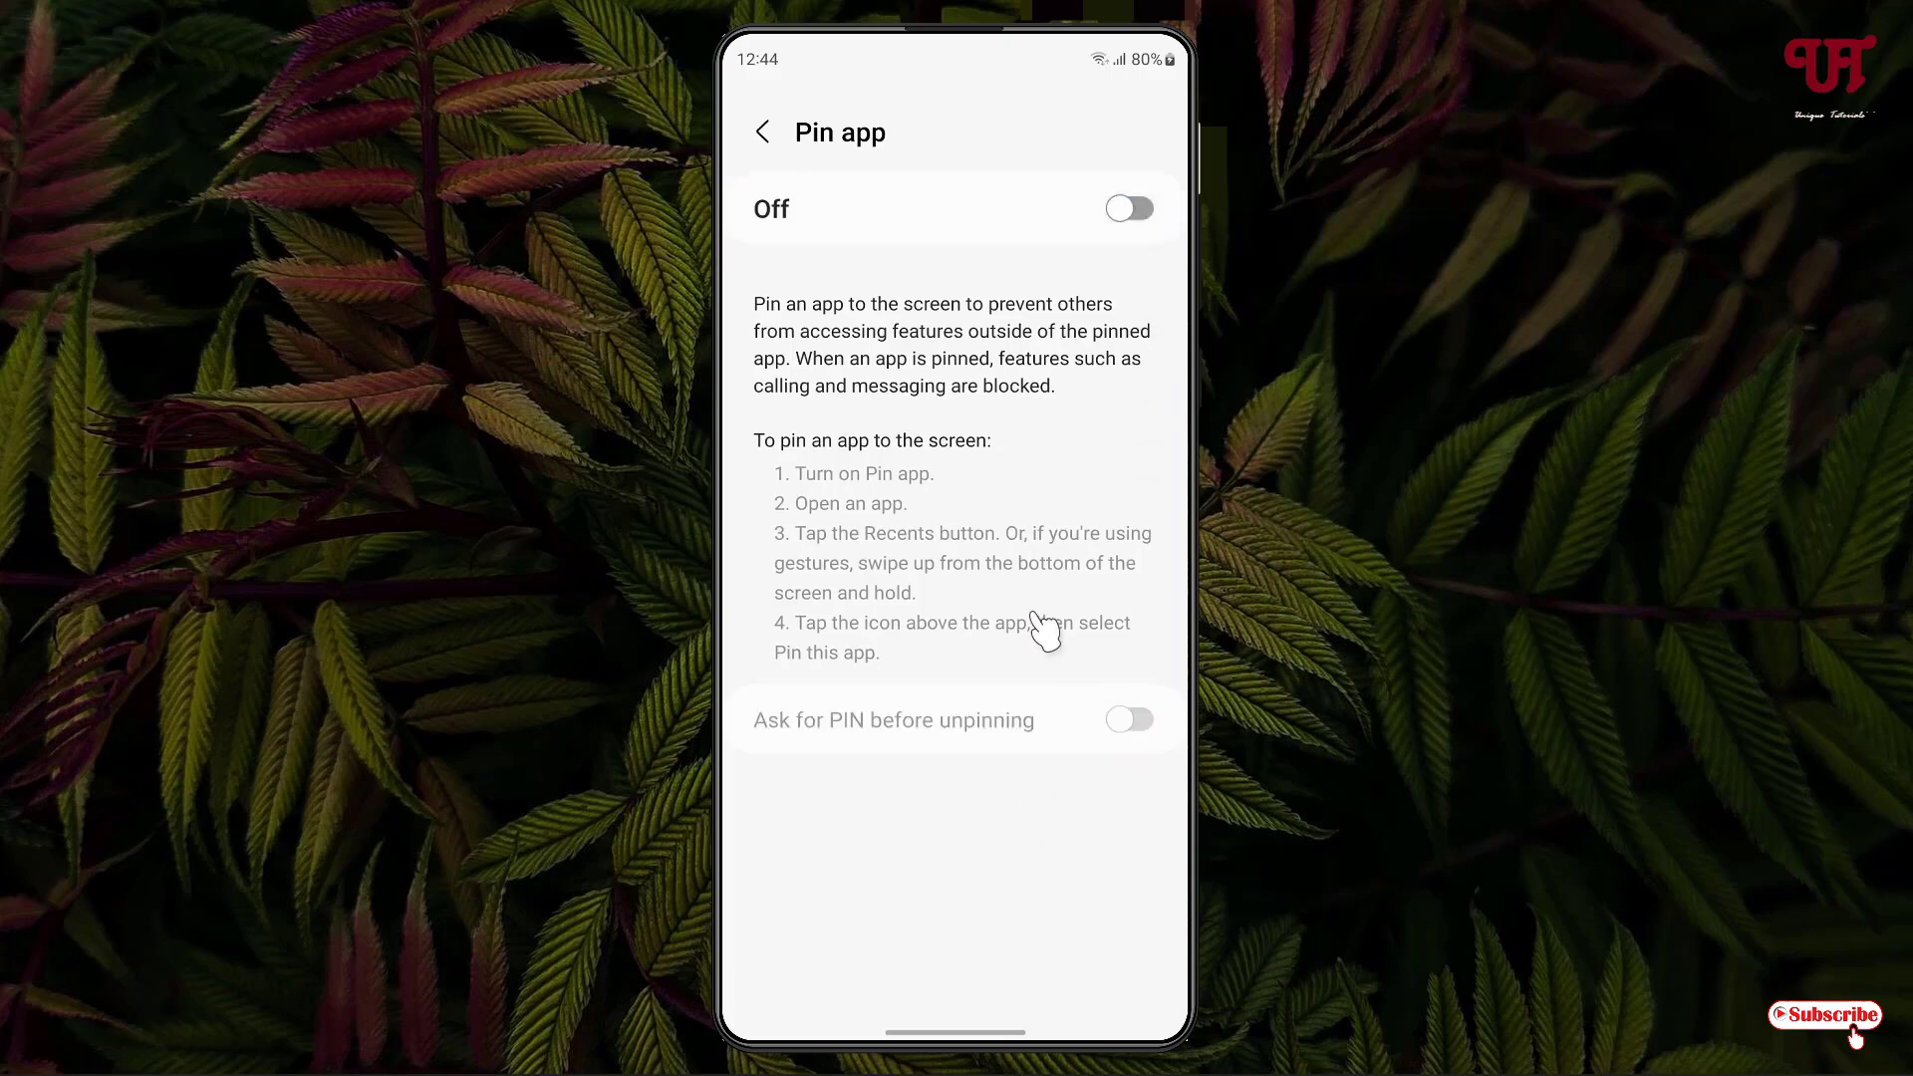